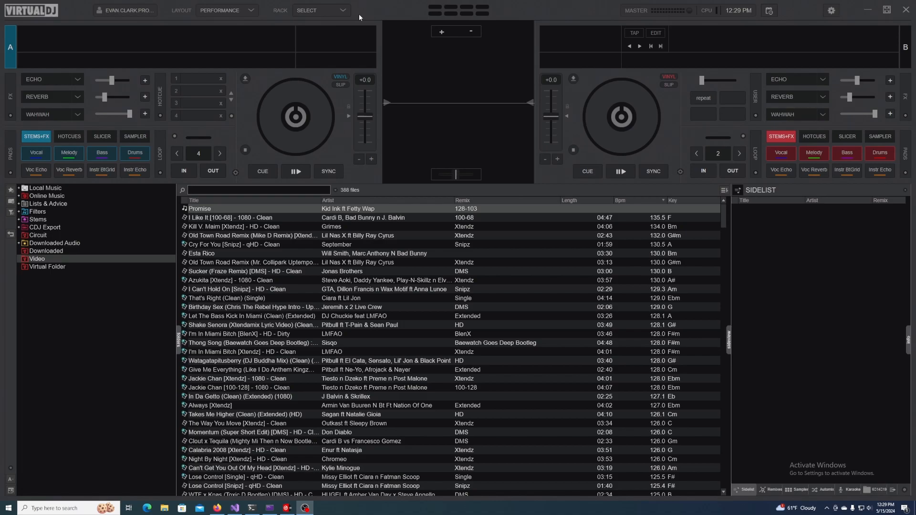
- Show the video rack and choose VDJTouchEngine as the master video effect
left_click(311, 10)
left_click(328, 54)
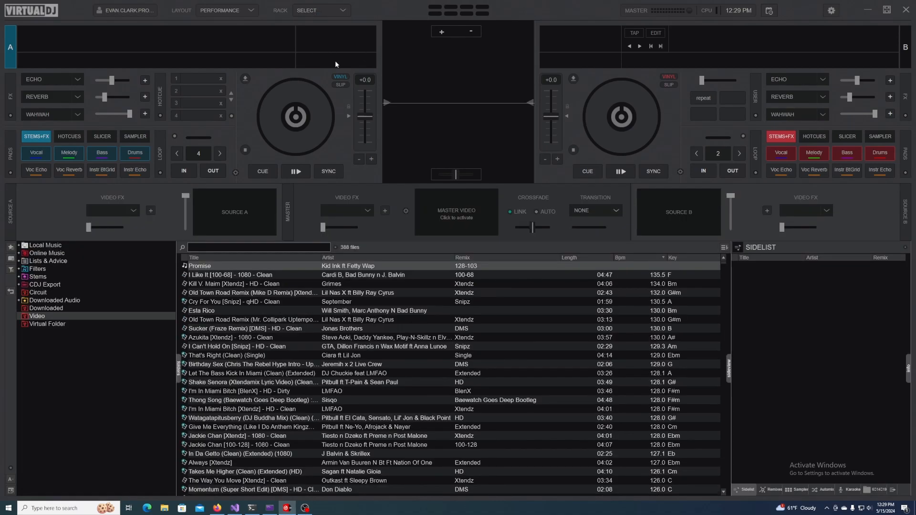
left_click(368, 211)
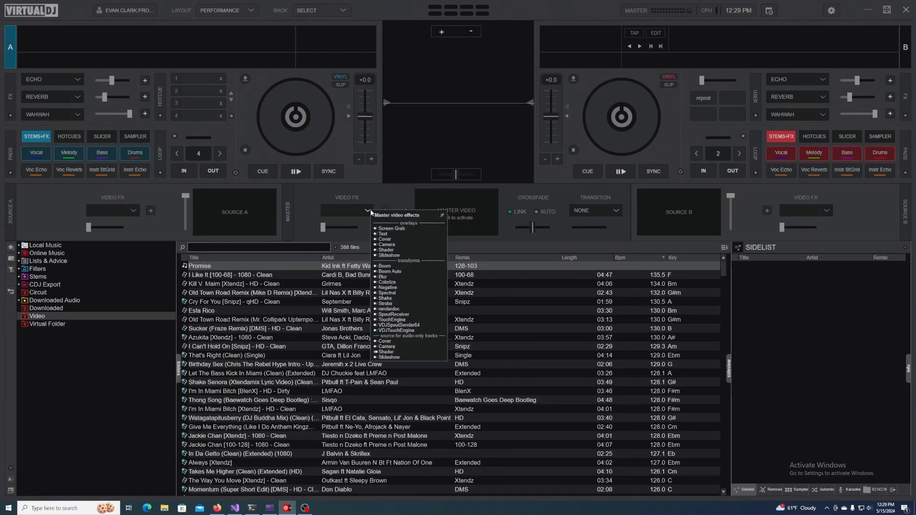
left_click(392, 331)
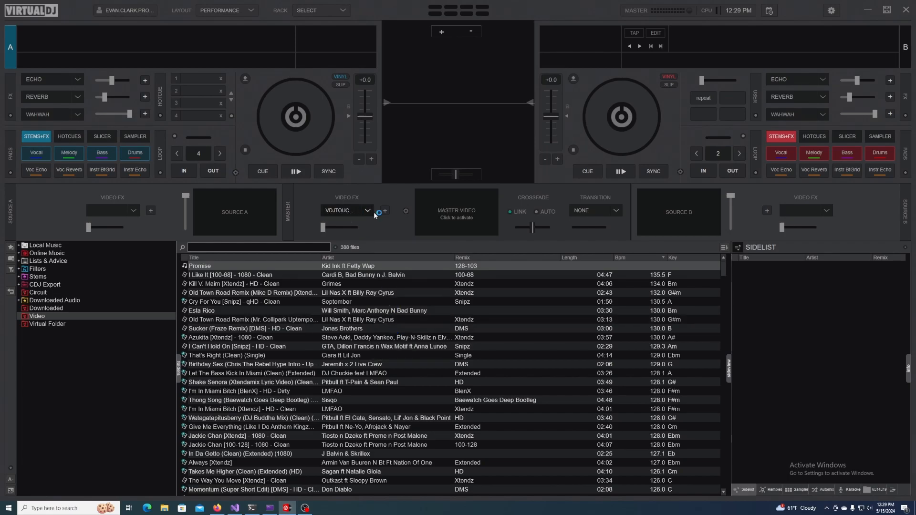
- Open the VDJTouchEngine settings and load the TestVDJ5-SpoutOut component from the Desktop
left_click(385, 211)
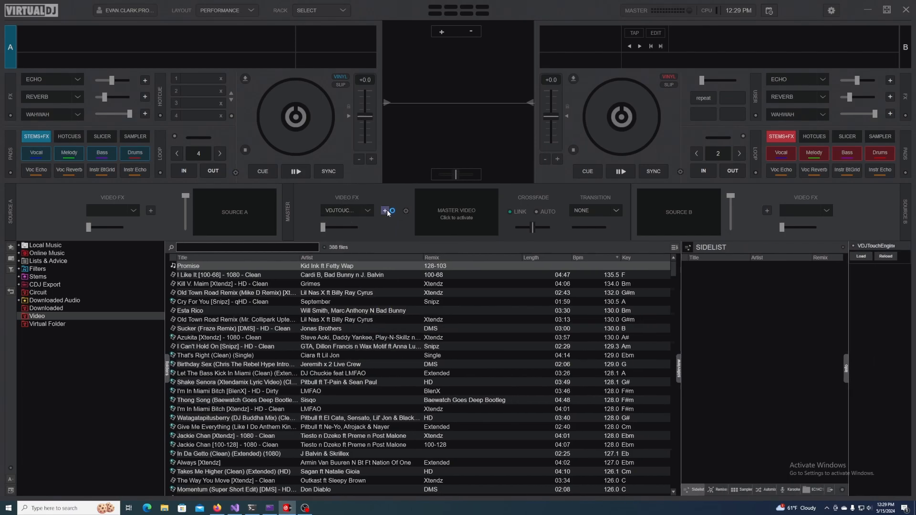
left_click(843, 257)
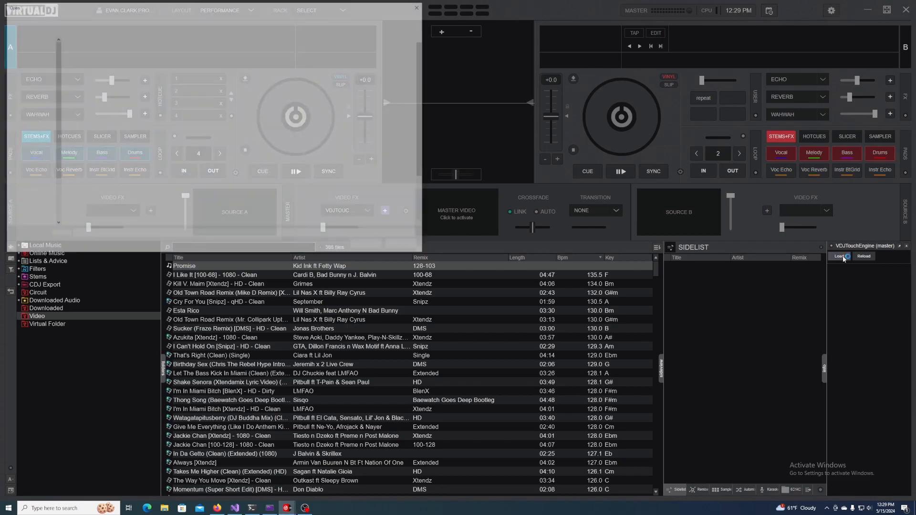
scroll(143, 157, "down", 3)
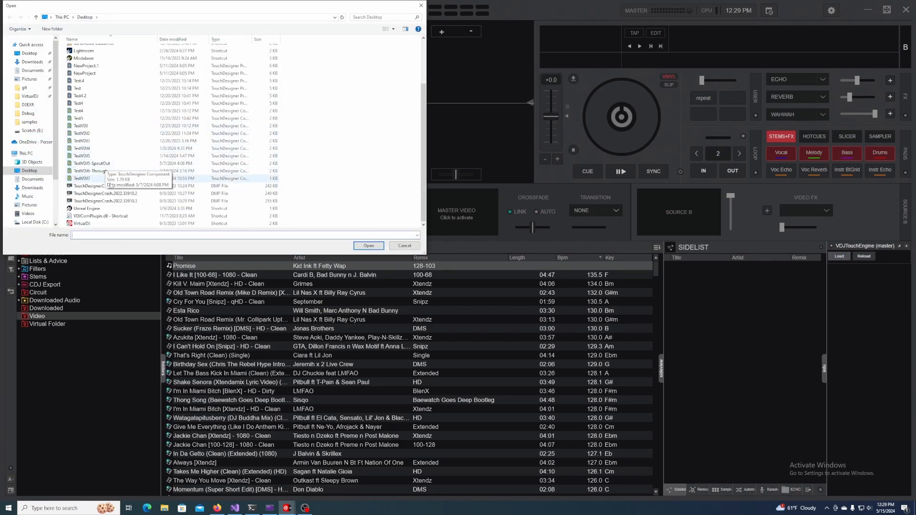
left_click(104, 164)
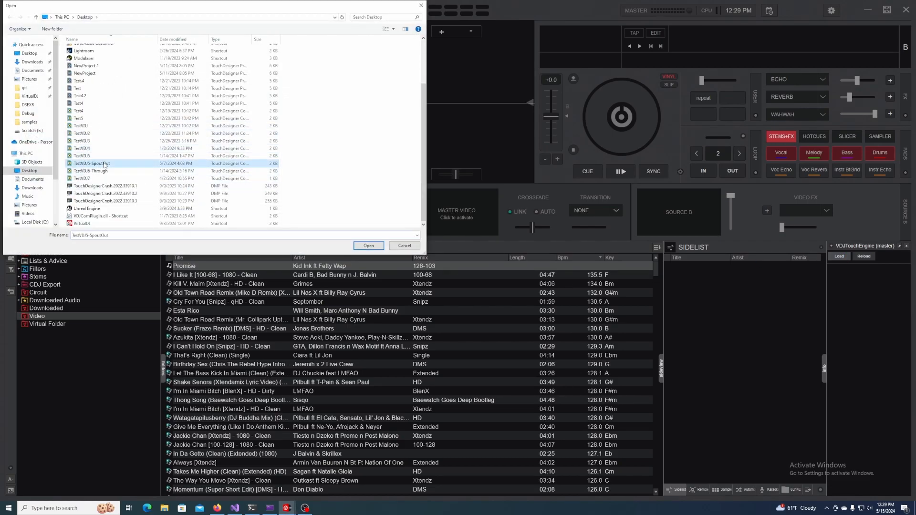
left_click(368, 246)
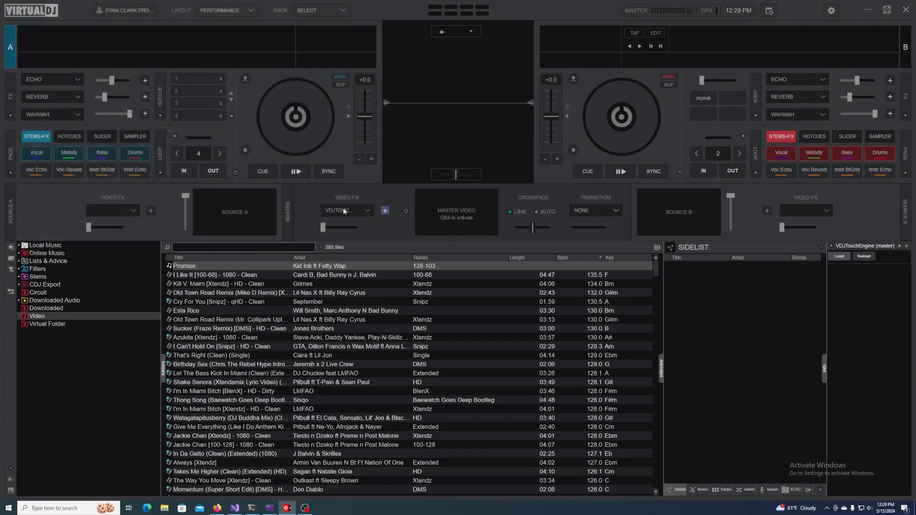
- Activate the VDJTouchEngine master effect and open the master video in its own window, placed over the lower part of the track browser
left_click(344, 211)
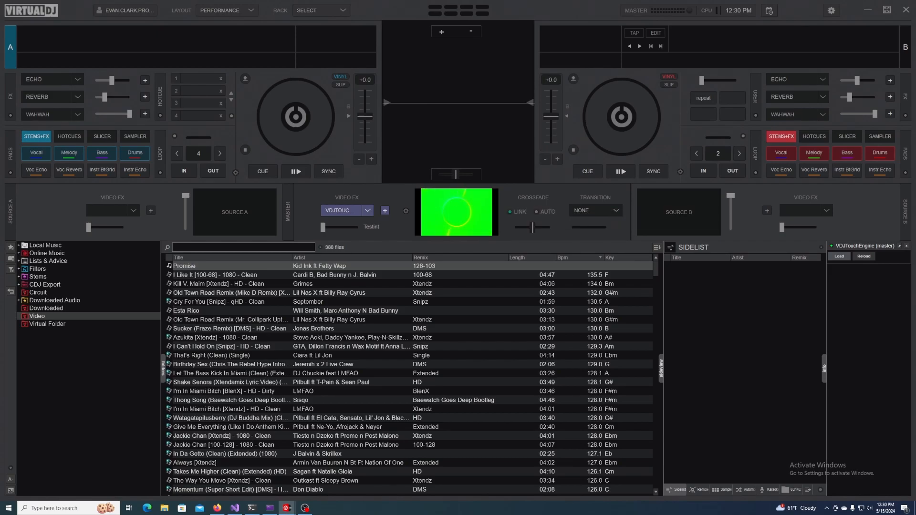
left_click(478, 228)
left_click_drag(478, 230, 567, 305)
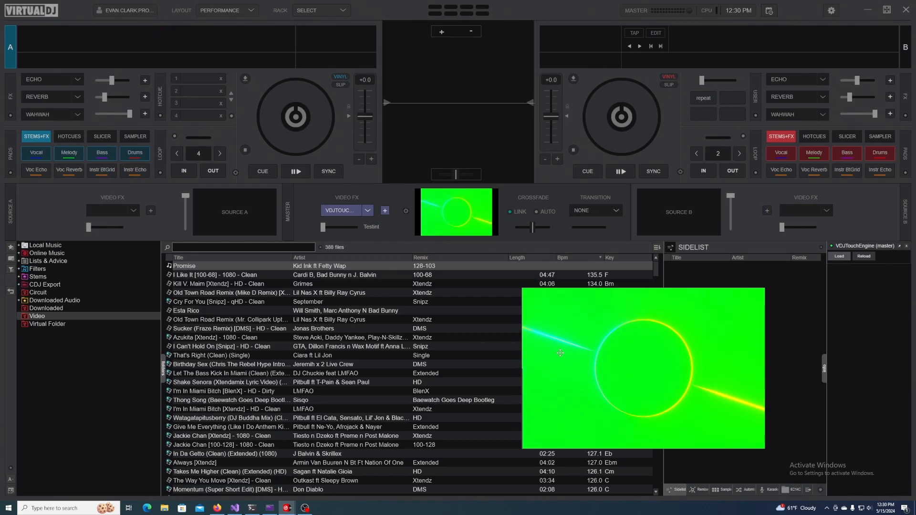
left_click_drag(633, 393, 649, 391)
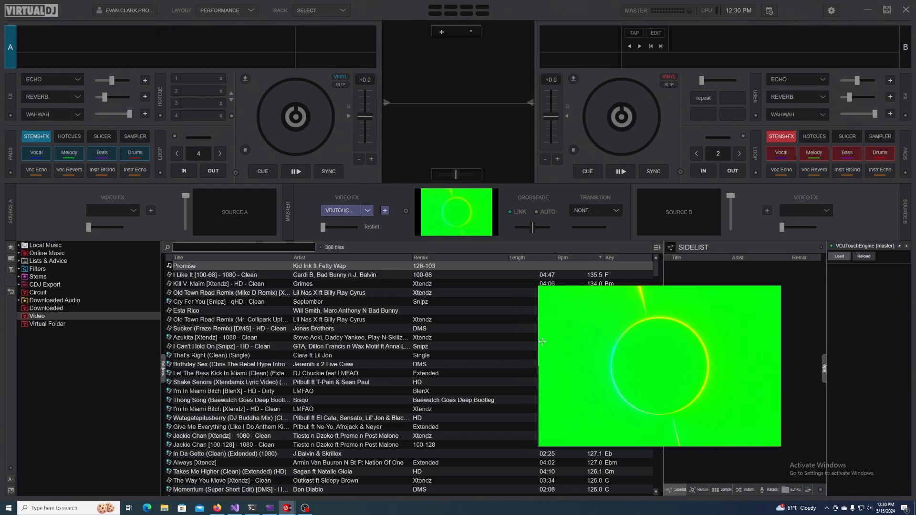
- Set the effect's Testint slider to its minimum and reopen the VDJTouchEngine settings to refresh its parameter controls
mouse_move(324, 227)
left_mouse_down()
mouse_move(359, 227)
mouse_move(308, 236)
left_mouse_up()
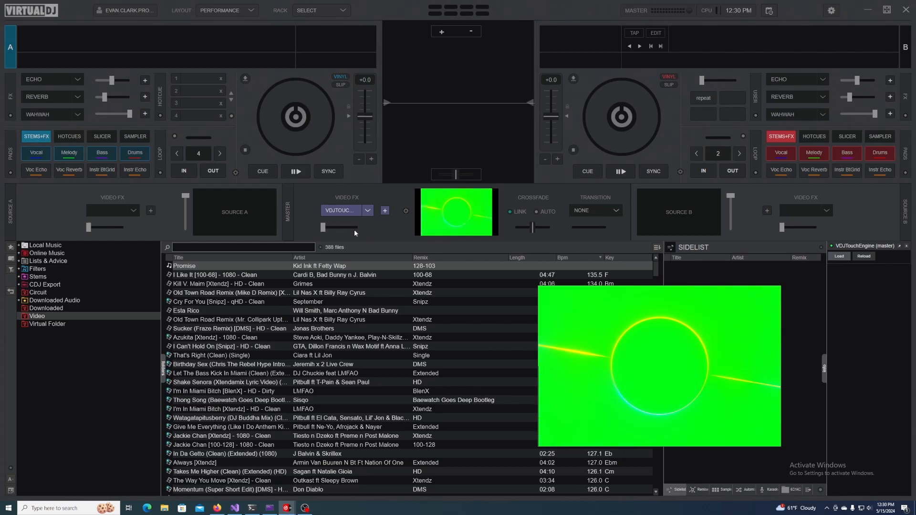
left_click(385, 211)
left_click(385, 211)
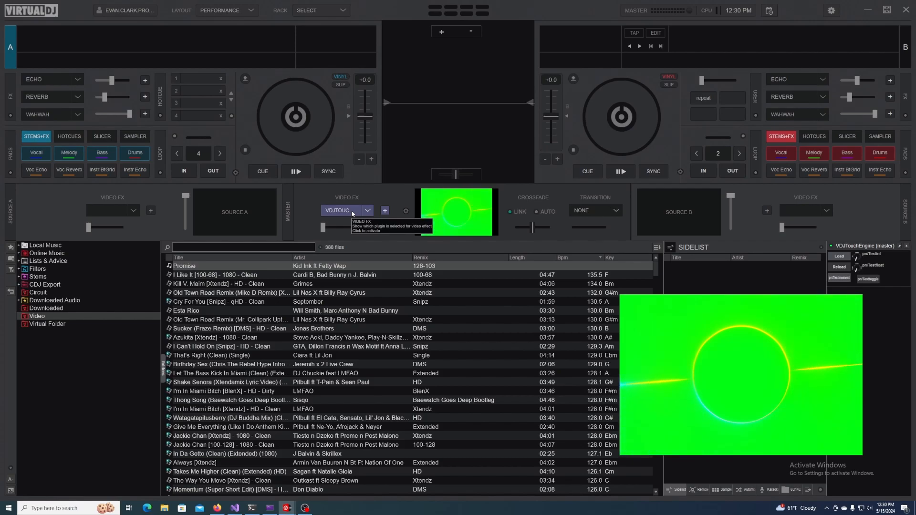
- Load the FX1 component from the Desktop into VDJTouchEngine and reload the effect
left_click(839, 257)
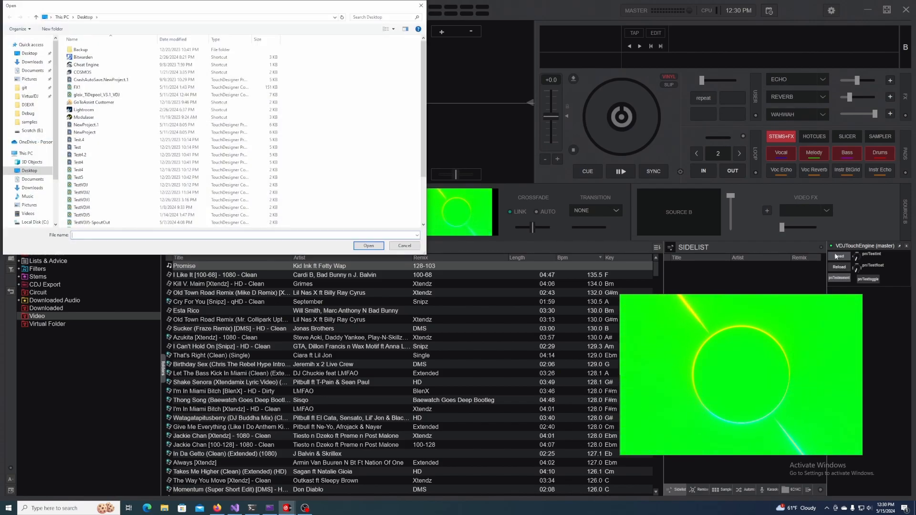
scroll(101, 191, "down", 2)
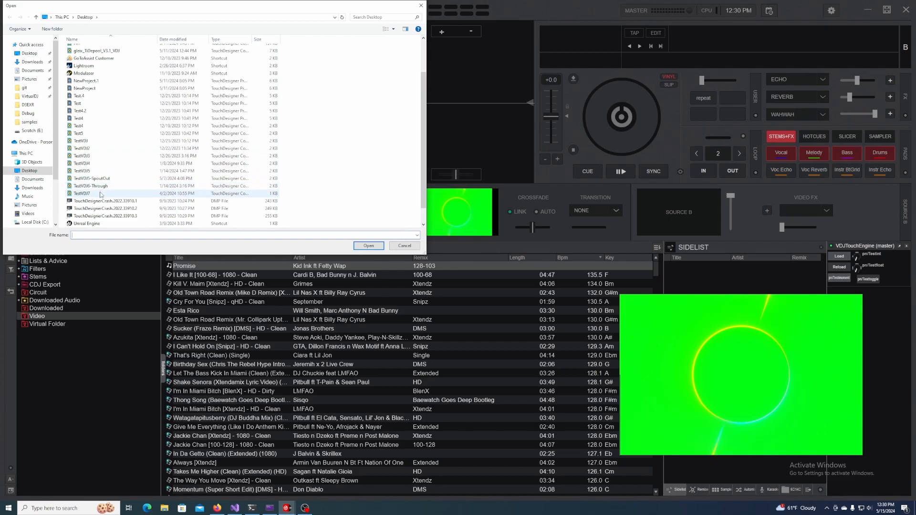
scroll(101, 194, "up", 2)
left_click(82, 88)
left_click(369, 246)
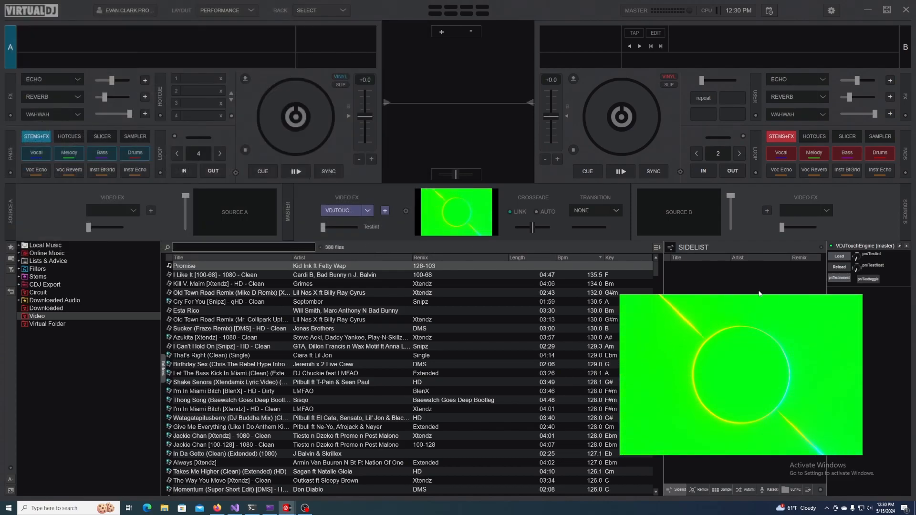
left_click(841, 268)
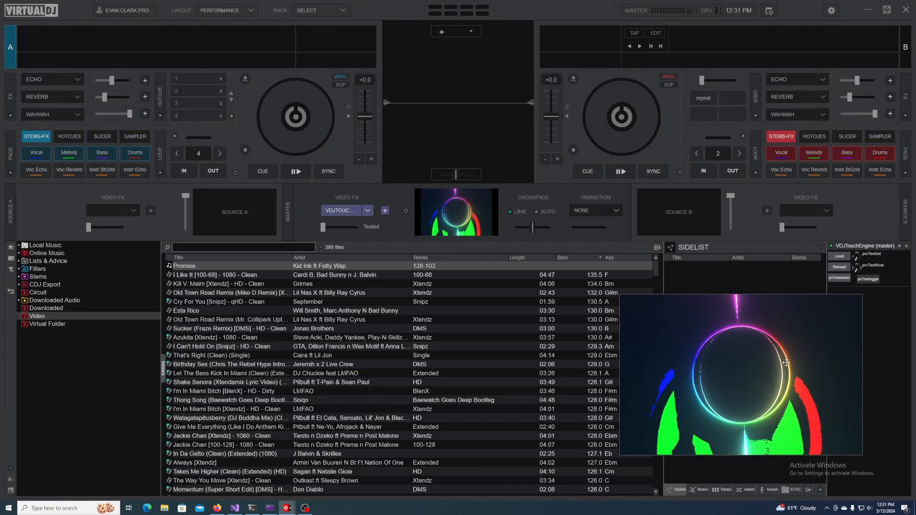
- Play Let The Bass Kick In Miami (Clean) on deck B with the video crossfade fully toward B, skipping ahead in the track
left_click(232, 373)
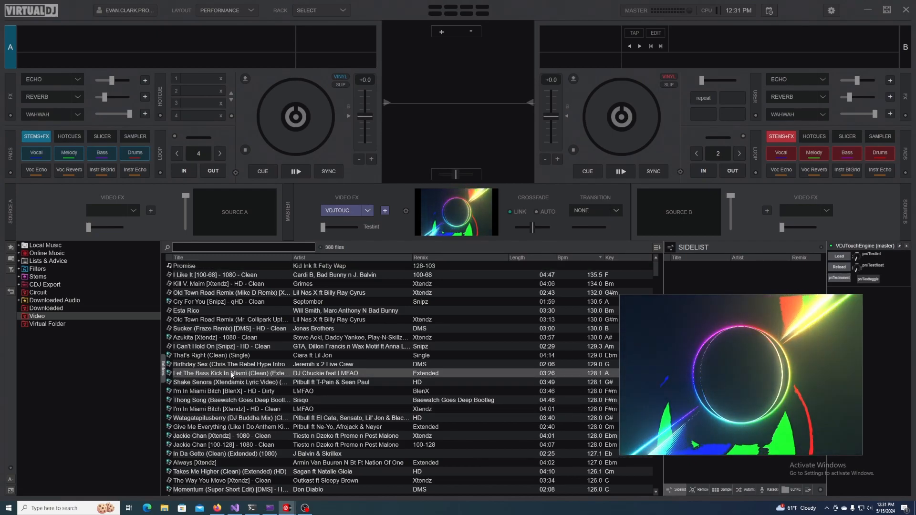
double_click(232, 375)
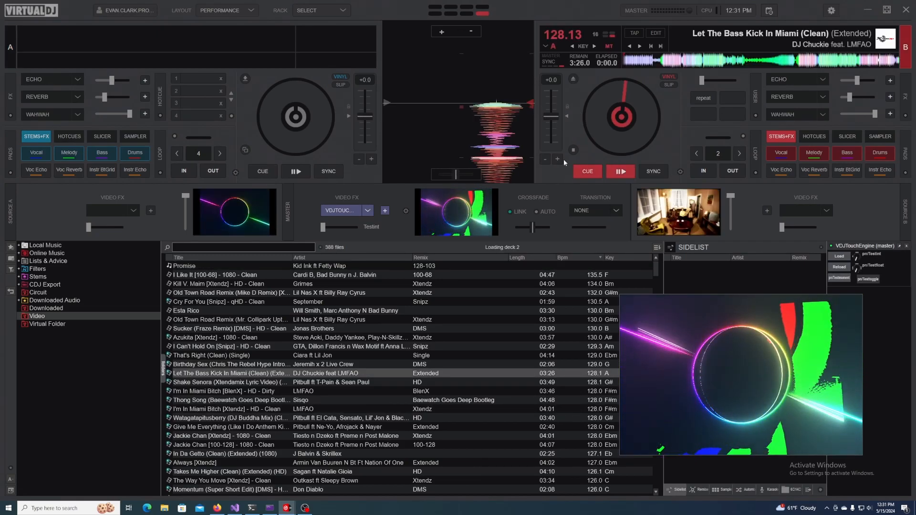
left_click_drag(533, 228, 549, 228)
left_click(621, 172)
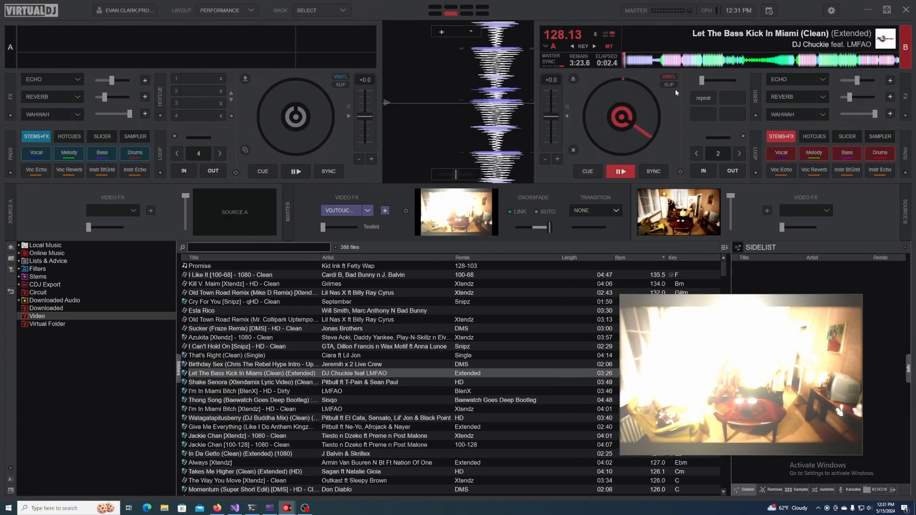
left_click(686, 64)
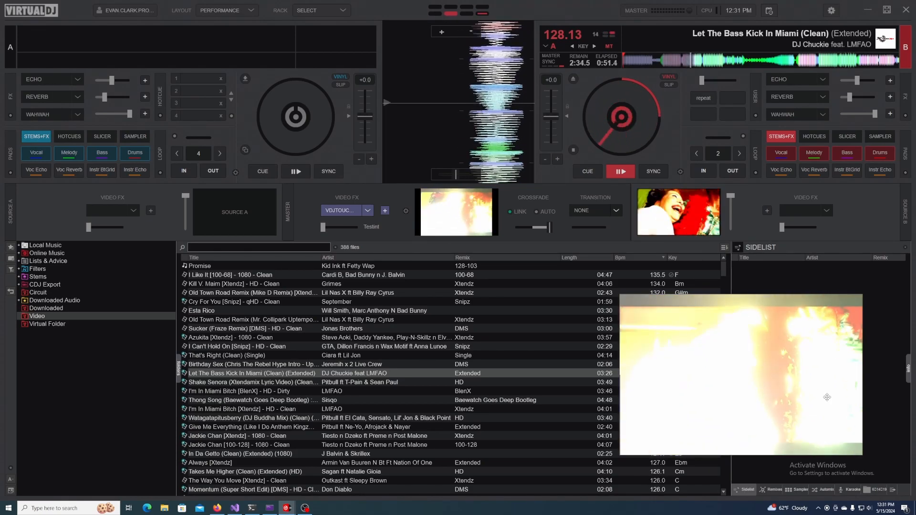
- Toggle the VDJTouchEngine master effect off and on to compare the playing video with and without it
left_click(372, 216)
left_click(352, 211)
left_click(350, 211)
left_click(350, 211)
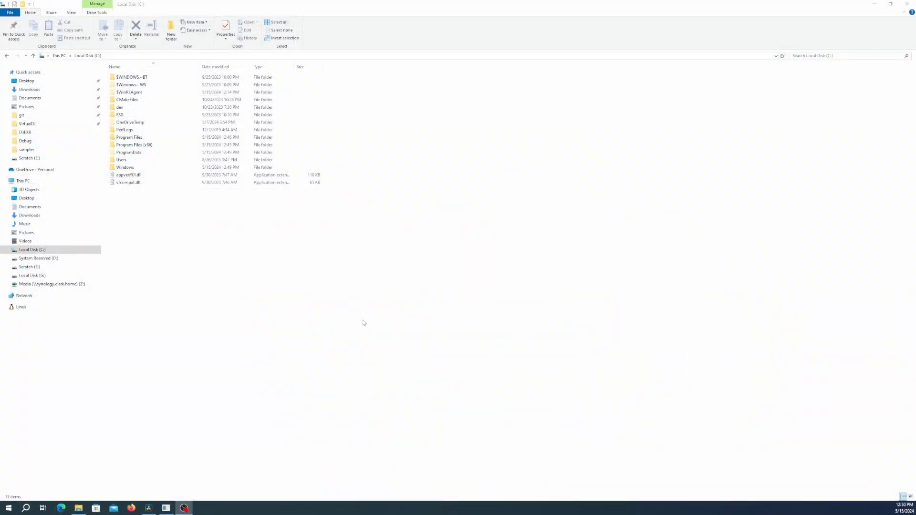
- In File Explorer, open the AppData\Local folder of the user profile on C:, checking the hidden items setting on the way
double_click(123, 160)
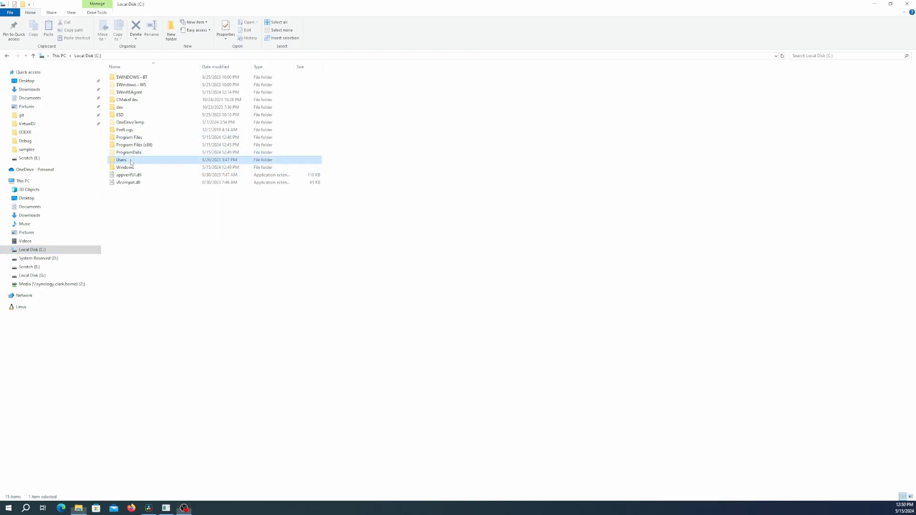
double_click(131, 85)
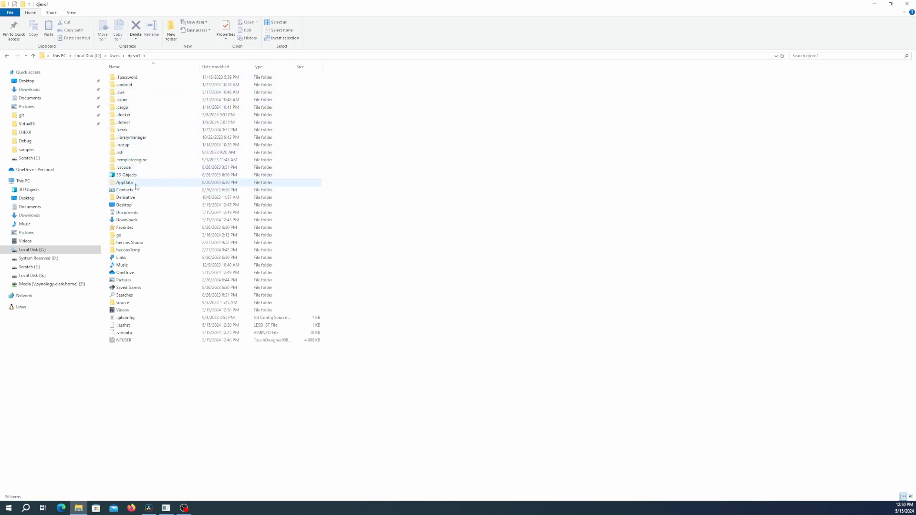
left_click(72, 14)
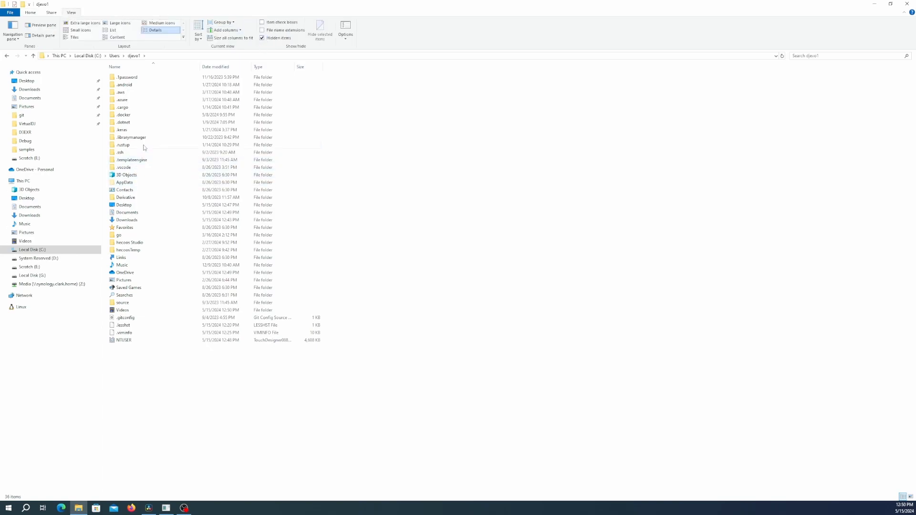
double_click(126, 182)
double_click(138, 78)
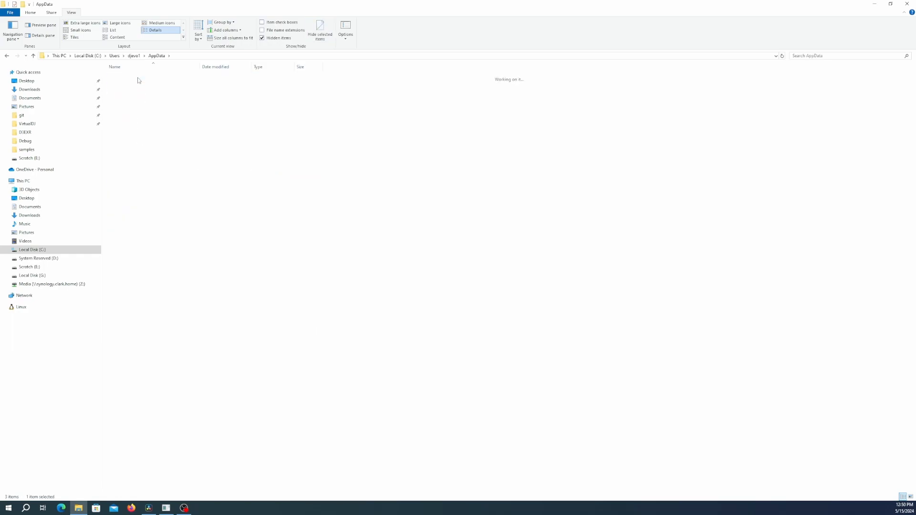
- Open VirtualDJ\Plugins64\VideoEffect and point out the TouchEngine.dll and VDJTouchEngine.dll files
scroll(162, 267, "down", 3)
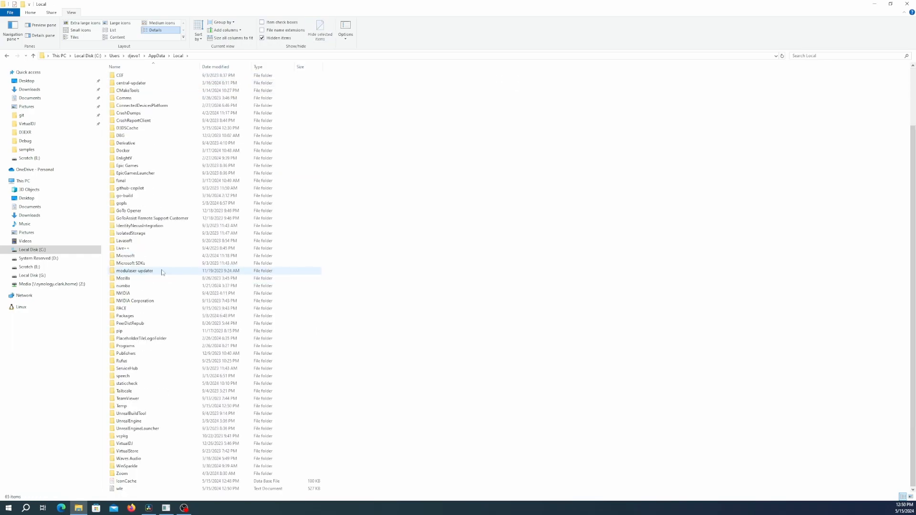
double_click(139, 444)
double_click(142, 145)
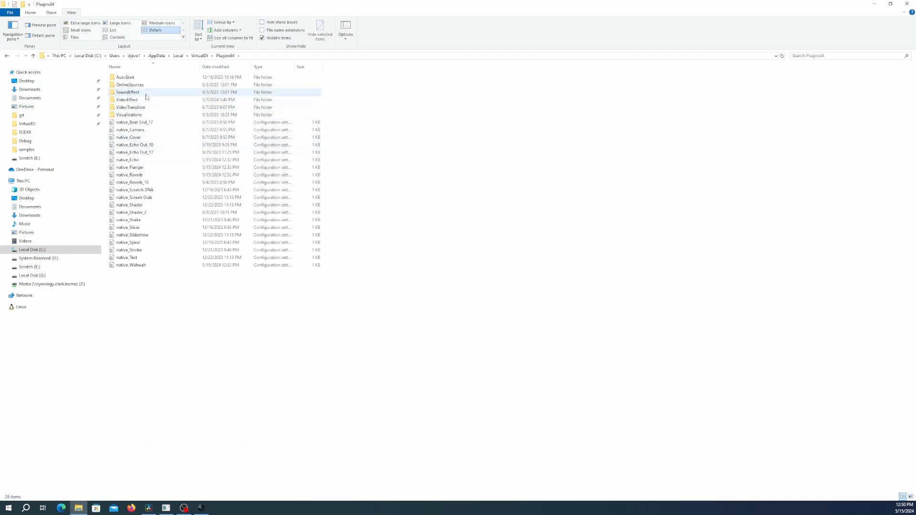
double_click(144, 100)
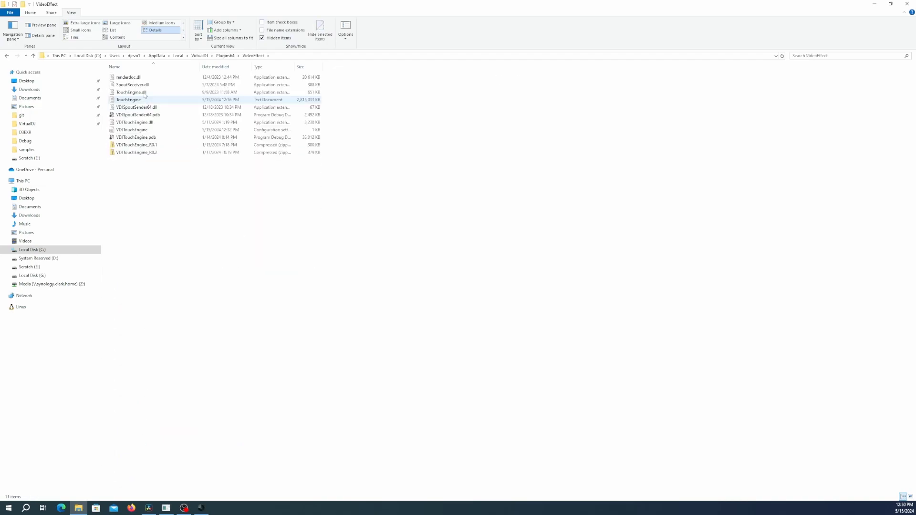
left_click(134, 94)
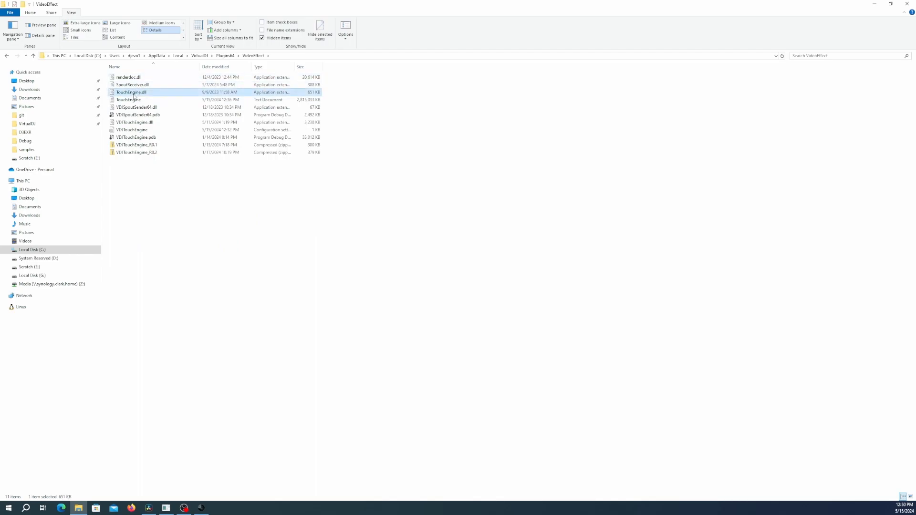
left_click(150, 123)
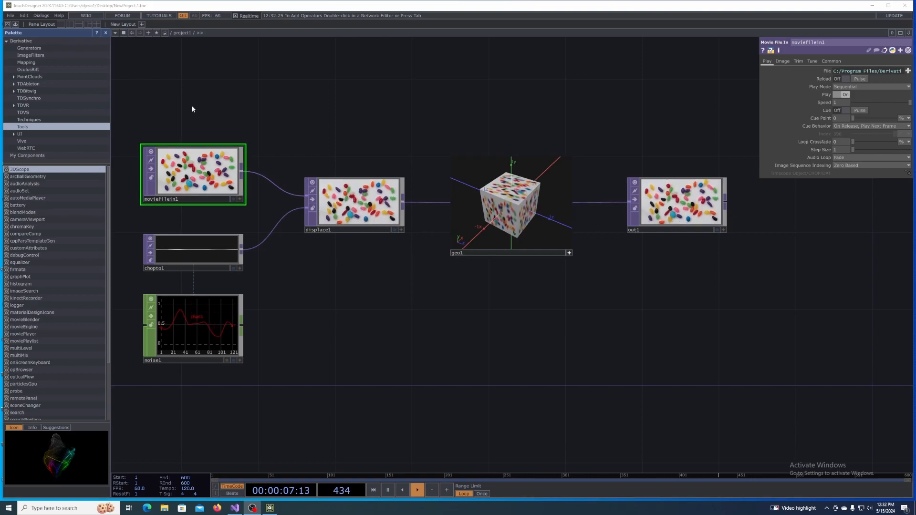
- In TouchDesigner, delete all default operators from project1 and add an In TOP to the empty network
left_click_drag(175, 103, 706, 374)
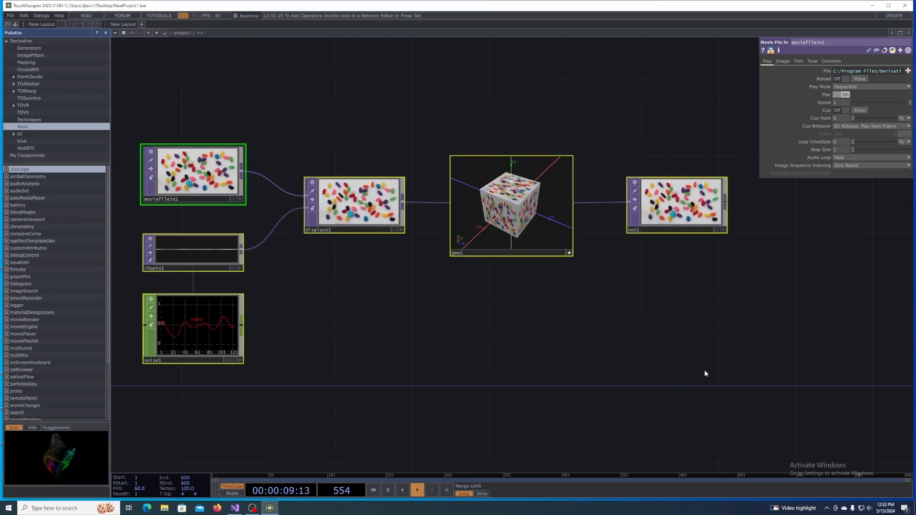
key("Delete")
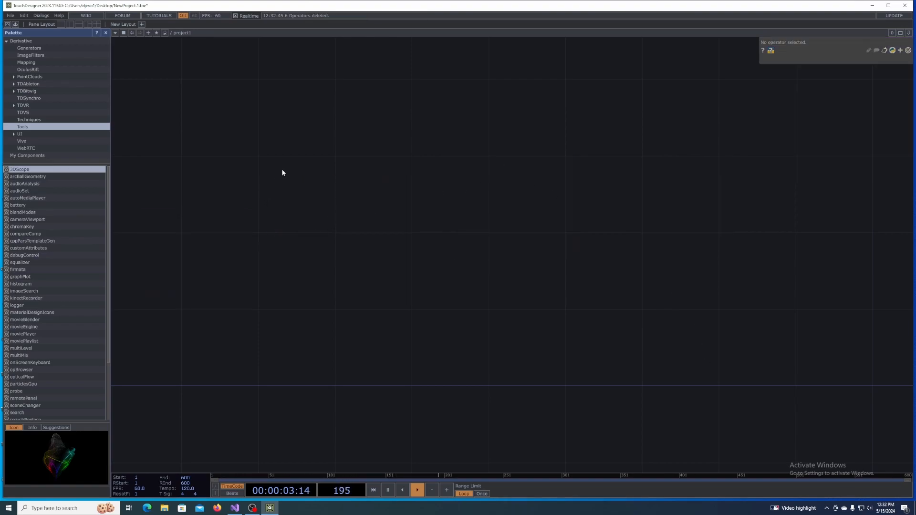
key("Tab")
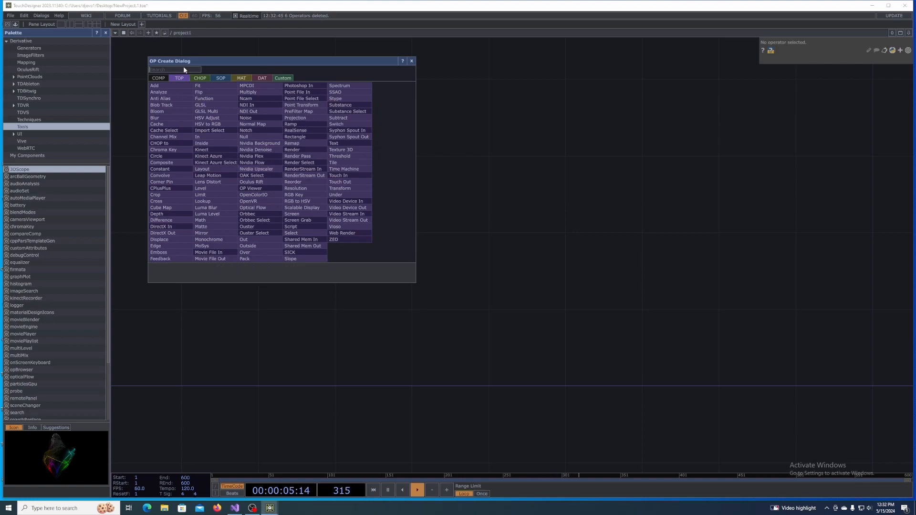
left_click(209, 138)
left_click(282, 170)
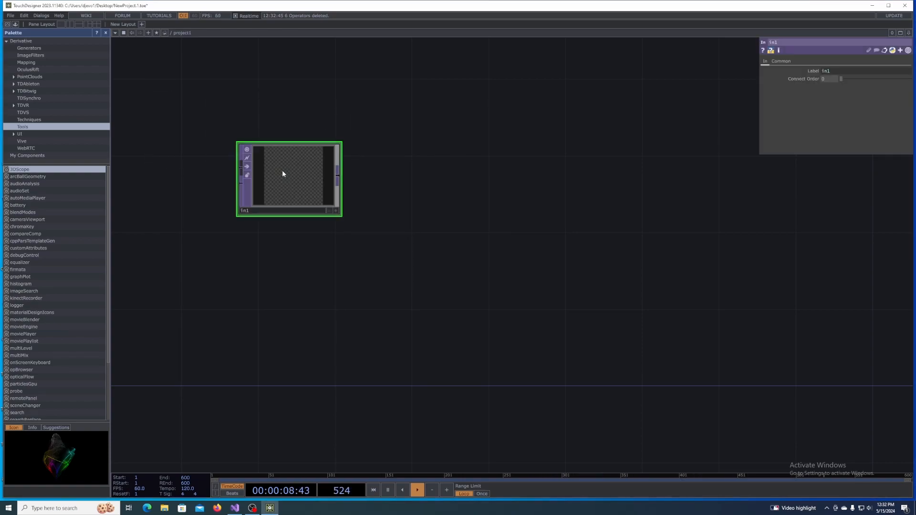
- Rename the In TOP to vdjtexturein and add an Out TOP beside it in the project1 network
left_click(265, 211)
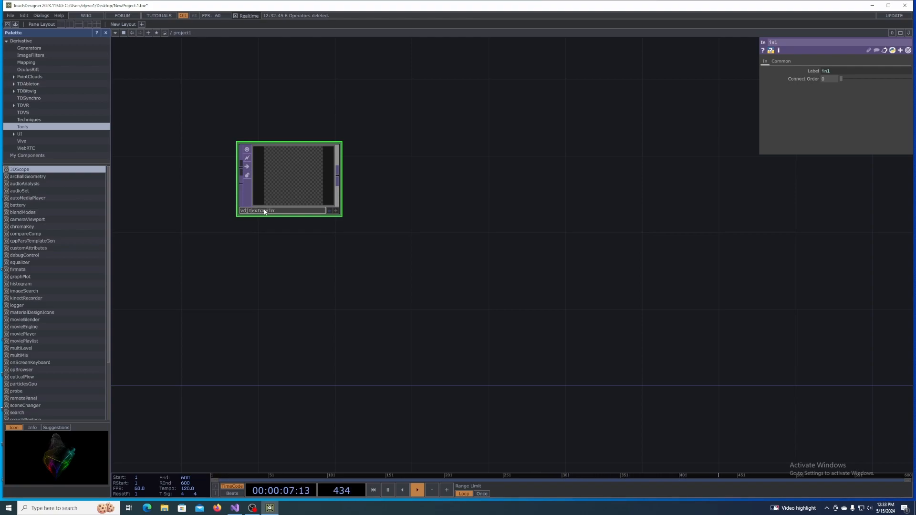
key("Return")
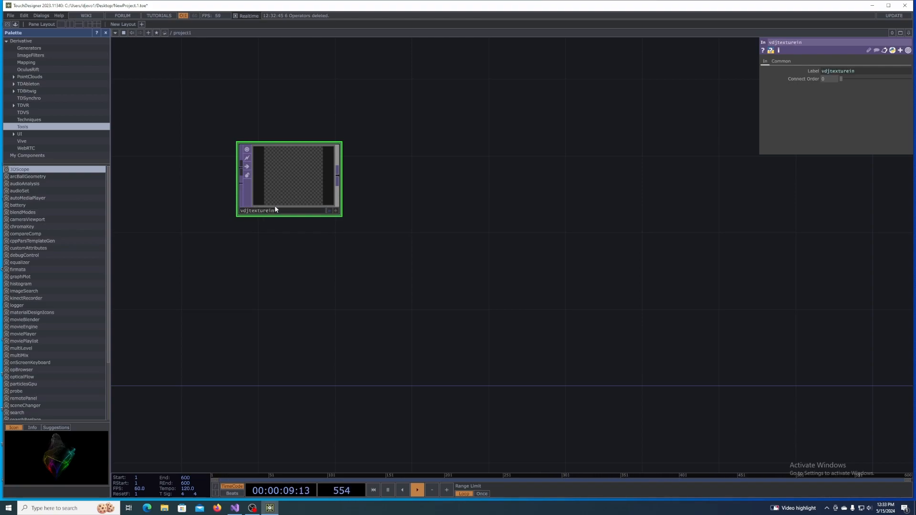
right_click(294, 265)
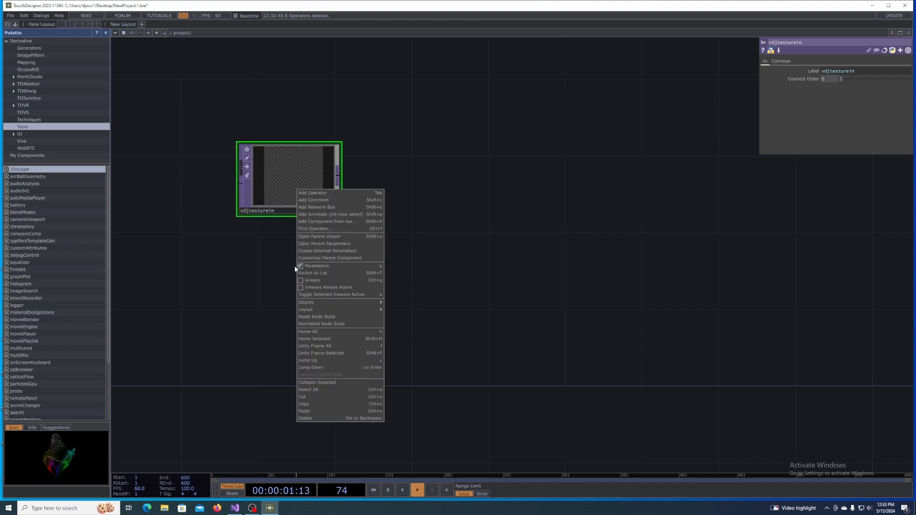
left_click(329, 193)
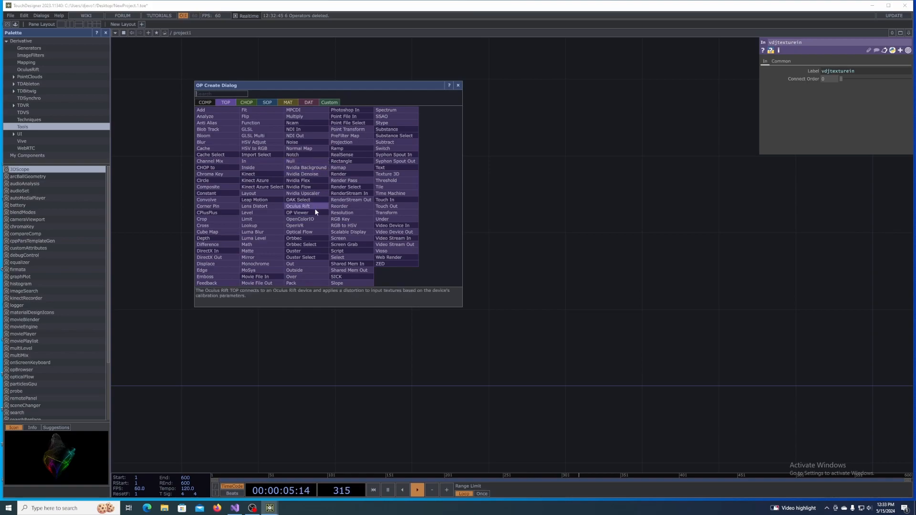
left_click(300, 264)
left_click(520, 184)
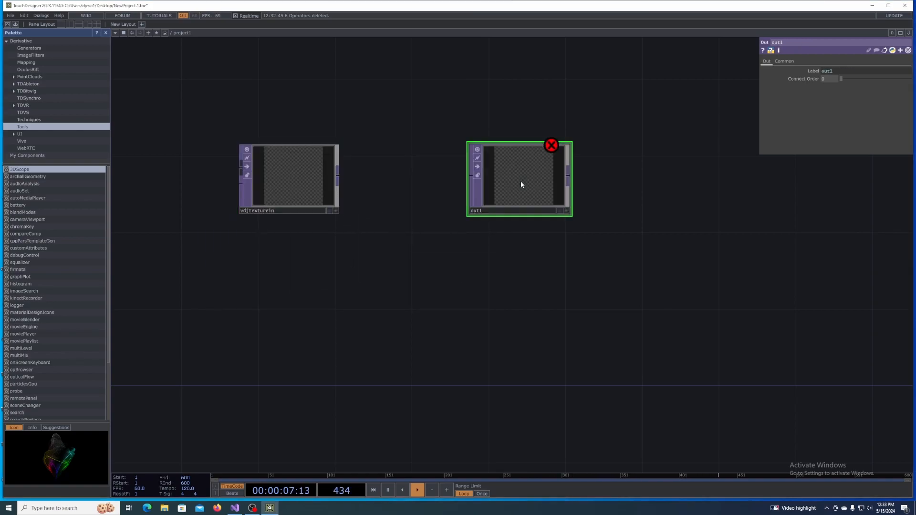
- Rename the Out TOP to vdjtextureout and connect the output of vdjtexturein to its input
left_click(493, 210)
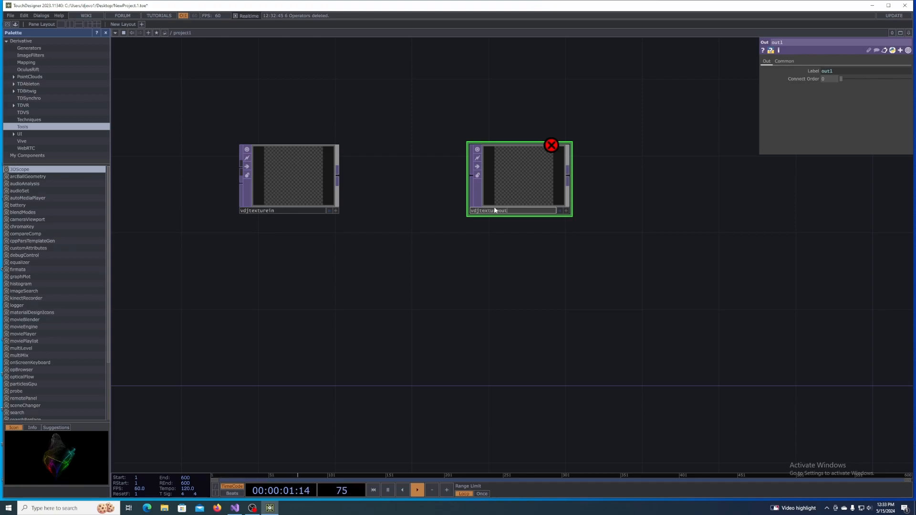
key("Return")
left_click(475, 224)
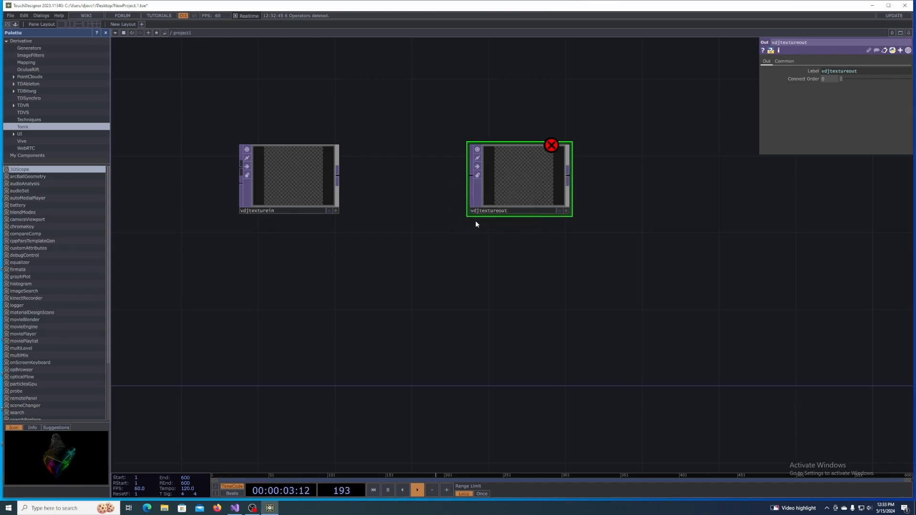
right_click(534, 167)
left_click(544, 149)
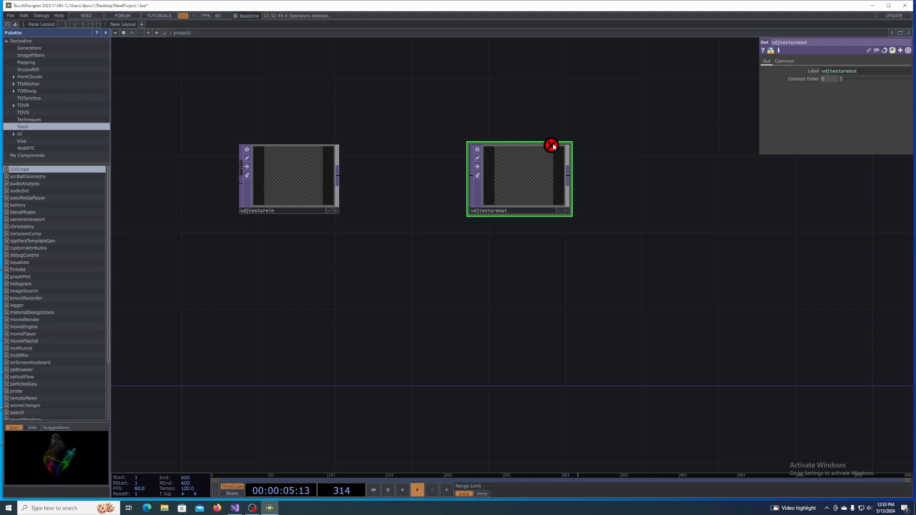
mouse_move(552, 147)
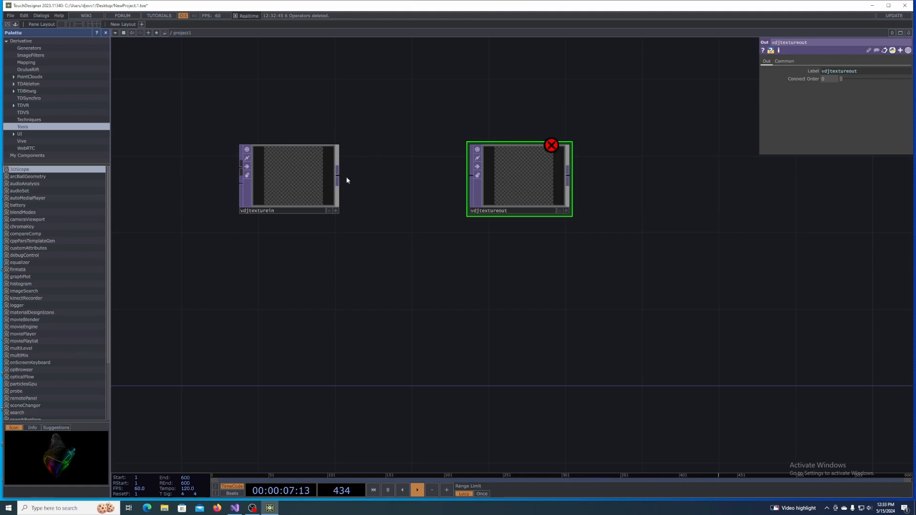
left_click_drag(339, 175, 562, 180)
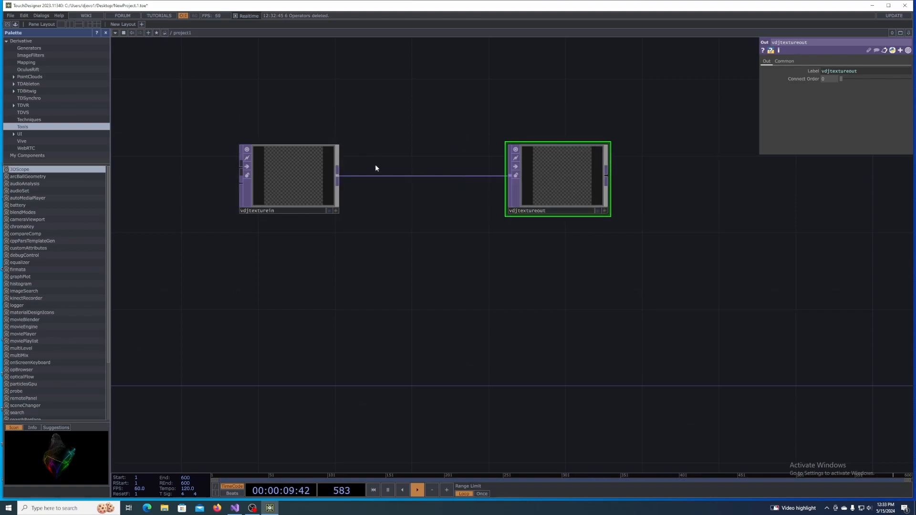
- Add an In CHOP below vdjtexturein and name it vdjaudioin
right_click(299, 292)
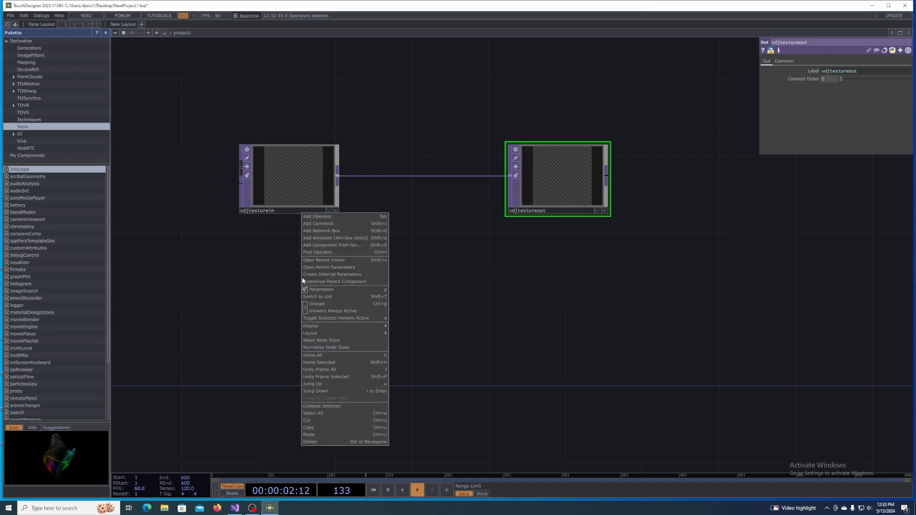
left_click(322, 217)
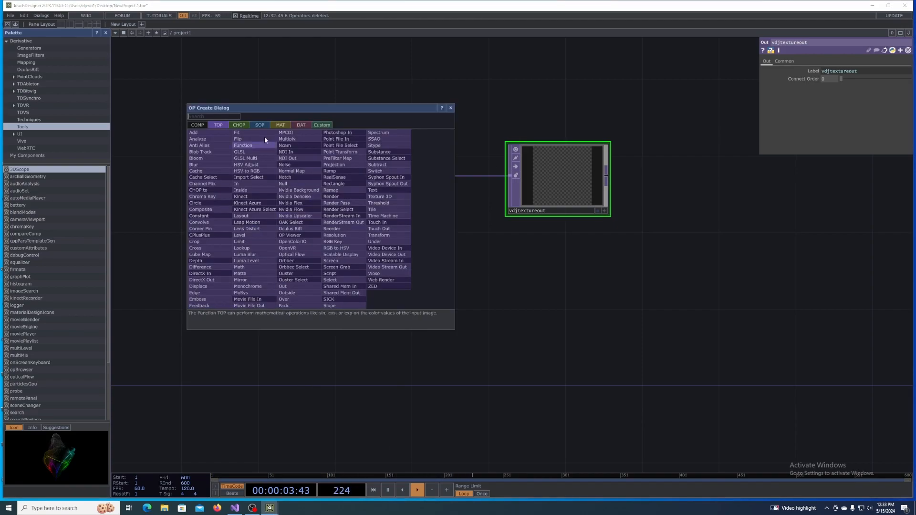
left_click(234, 125)
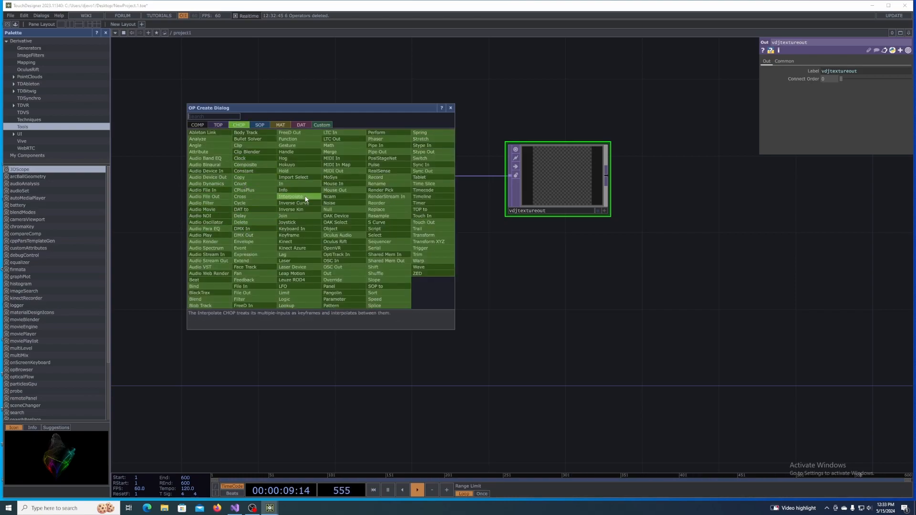
left_click(283, 184)
left_click(282, 294)
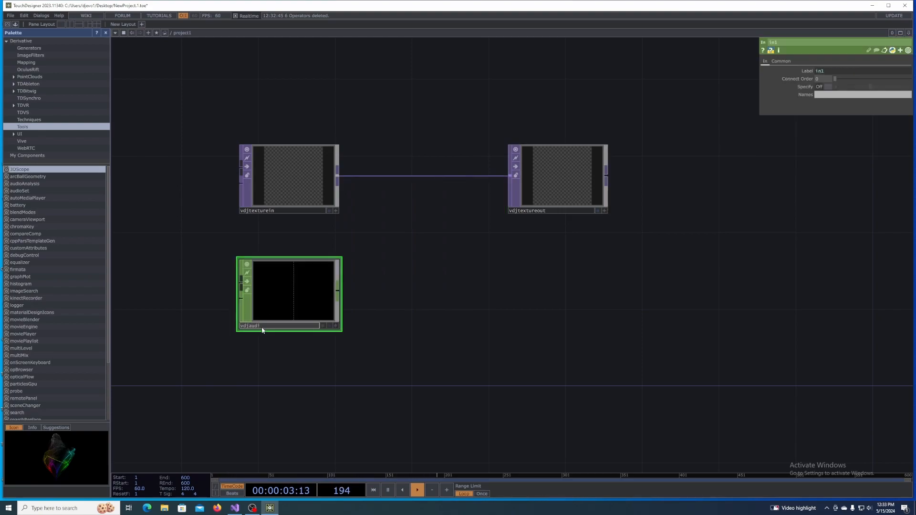
key("Return")
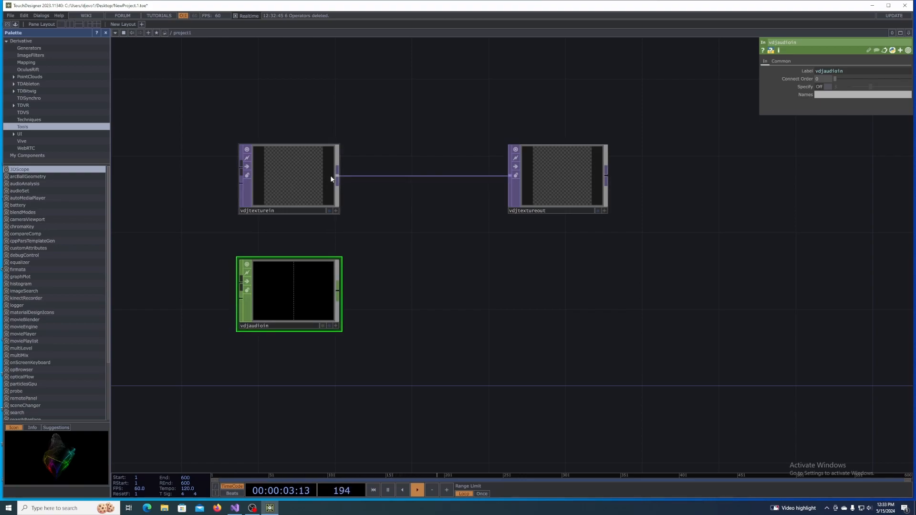
- Add a Channel Mix TOP fed by vdjtexturein and place it in the chain between vdjtexturein and vdjtextureout
left_click_drag(339, 178, 451, 267)
type("chann")
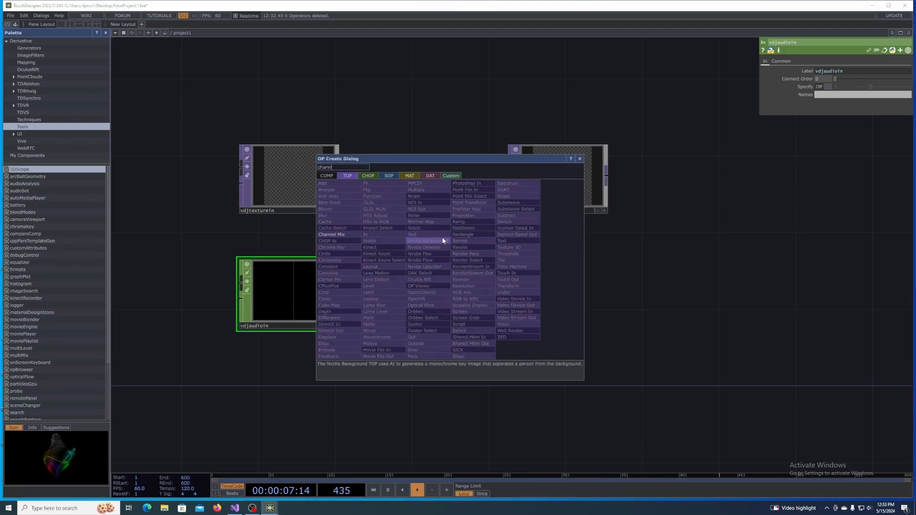
left_click(348, 235)
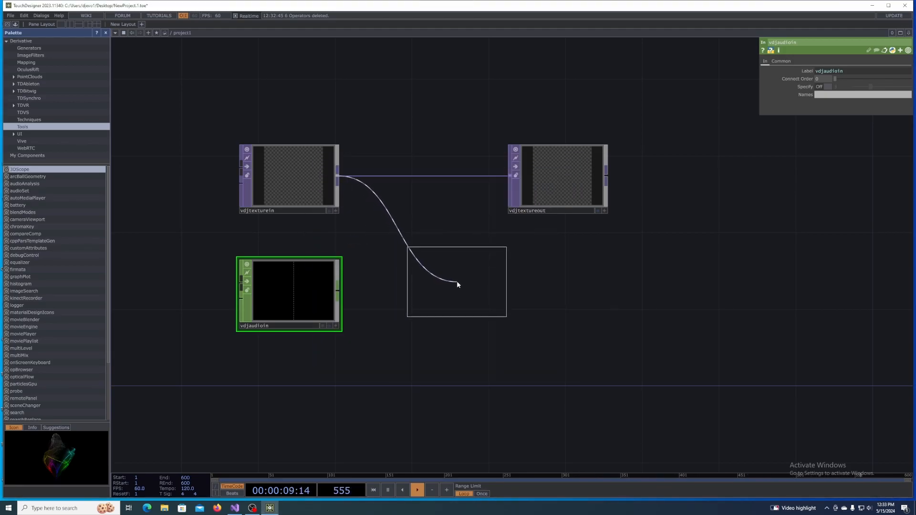
left_click(460, 280)
left_click_drag(512, 278, 511, 185)
left_click_drag(569, 184, 646, 203)
left_click_drag(477, 267, 459, 173)
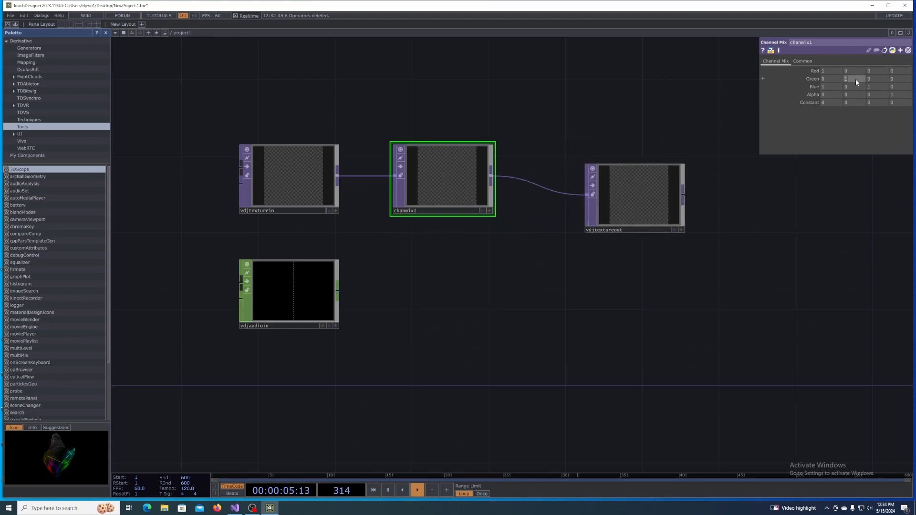
- In the Channel Mix parameters, set the Green row to 0, 0, 1, 0 and the Blue row to 1, 0, 1, 0
type("0")
left_click(879, 78)
left_click(499, 275)
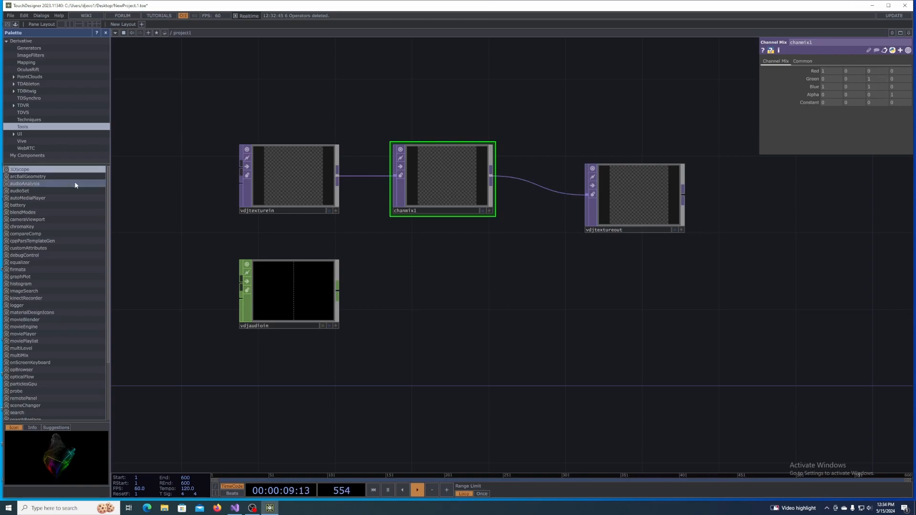
- Add a Movie File In TOP and wire it into the Channel Mix to preview the colour effect
right_click(170, 223)
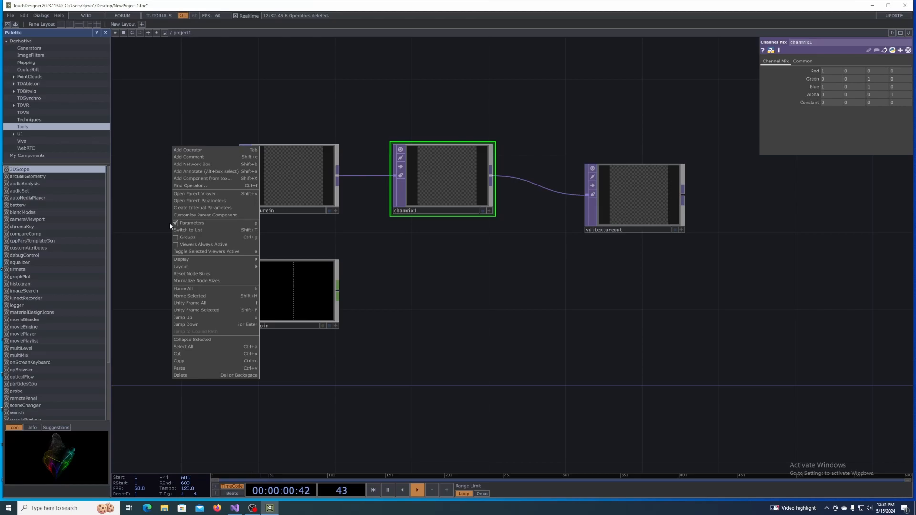
left_click(191, 148)
type("movi")
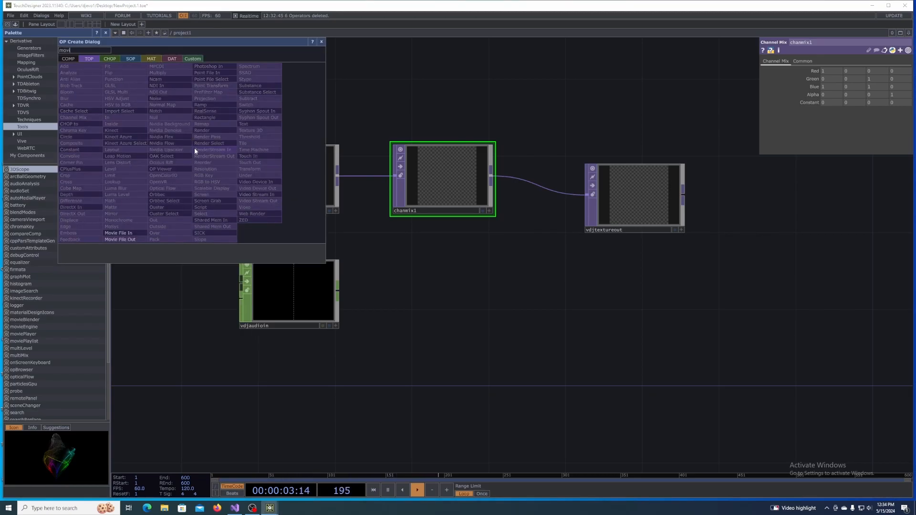
left_click(114, 233)
left_click(141, 216)
left_click_drag(185, 210, 449, 206)
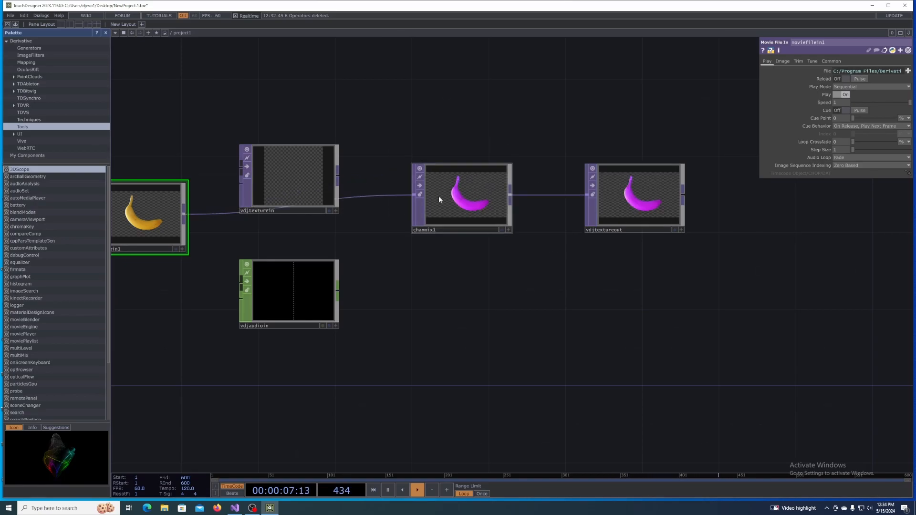
- Delete the Movie File In TOP and reconnect vdjtexturein to the Channel Mix input
left_click_drag(152, 210, 190, 248)
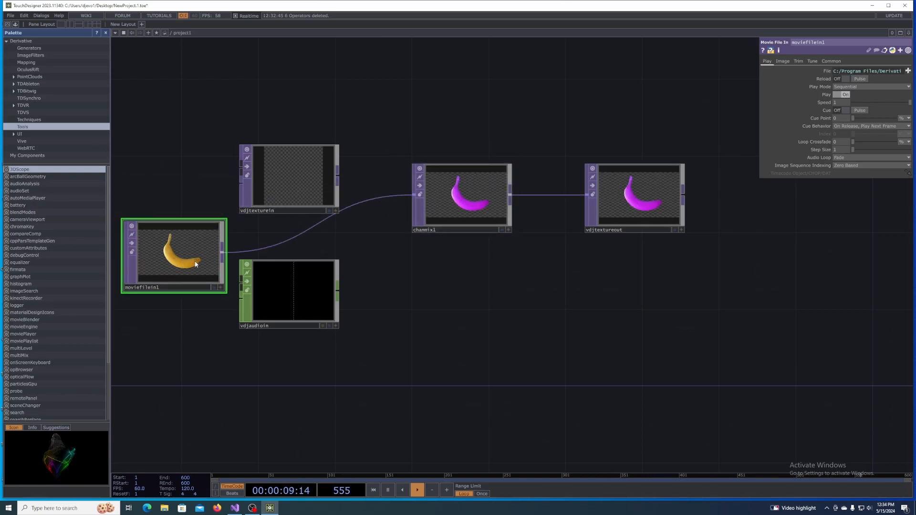
key("Delete")
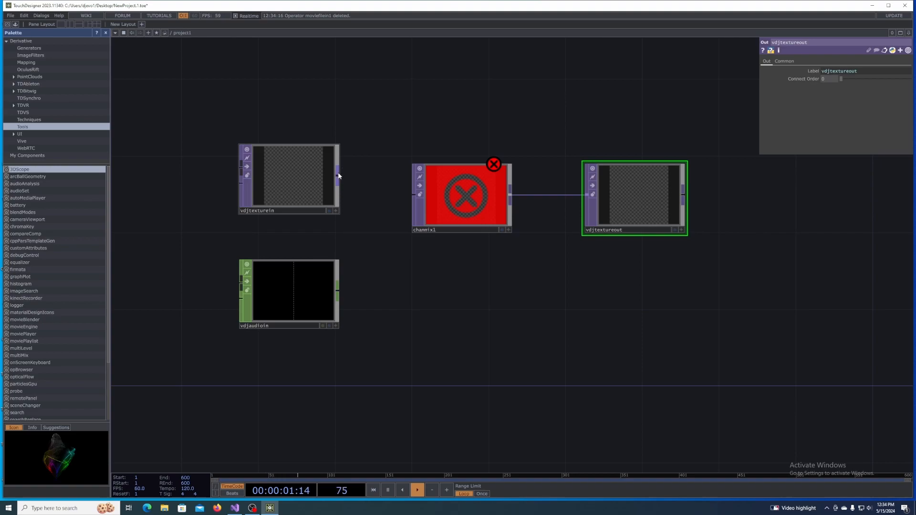
left_click_drag(395, 203, 413, 210)
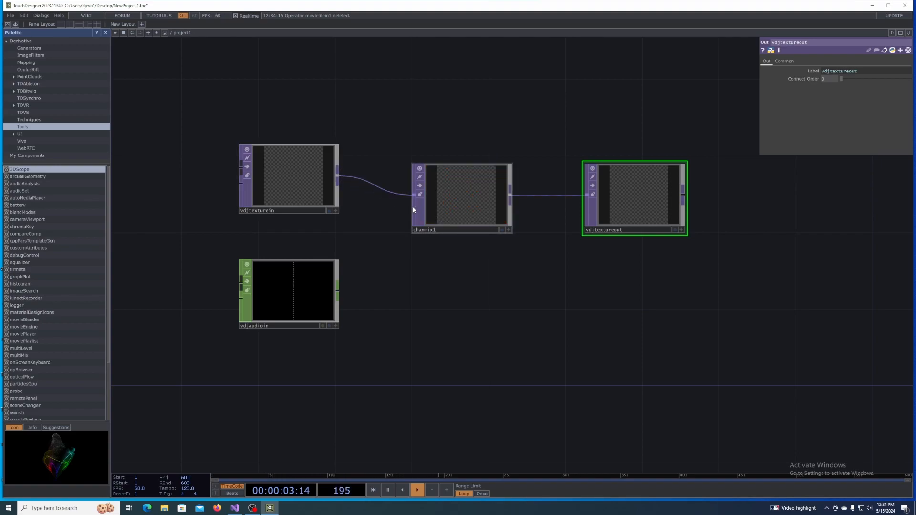
left_click(451, 201)
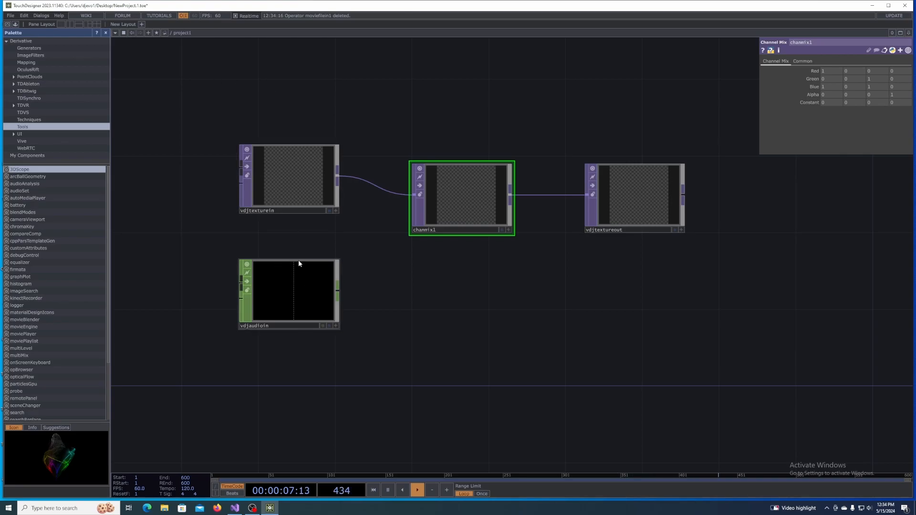
- Go up to the root network and save the project1 container to the Desktop as the .tox component FXtest1
left_click(172, 32)
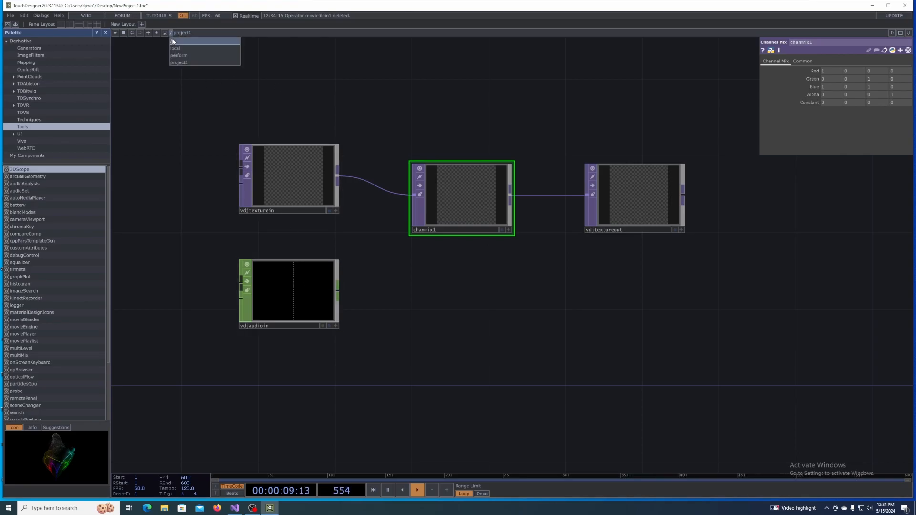
left_click(173, 41)
scroll(468, 119, "up", 4)
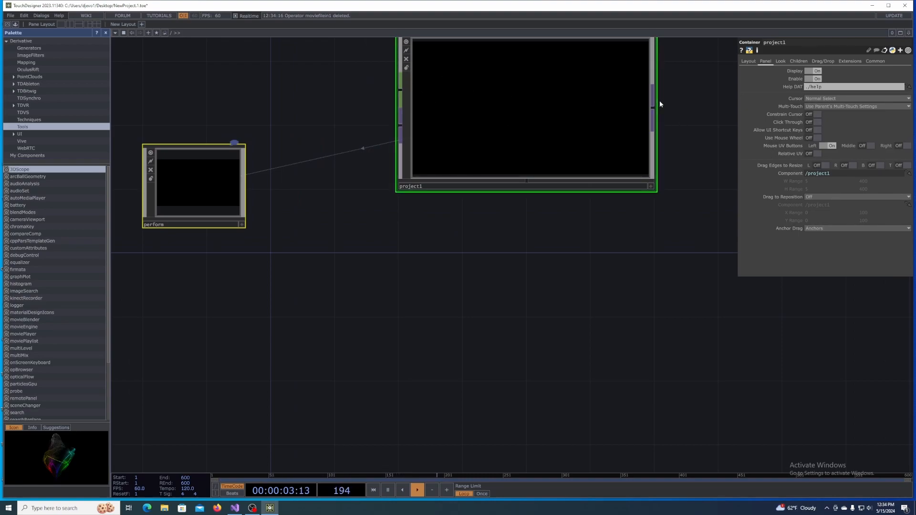
right_click(466, 112)
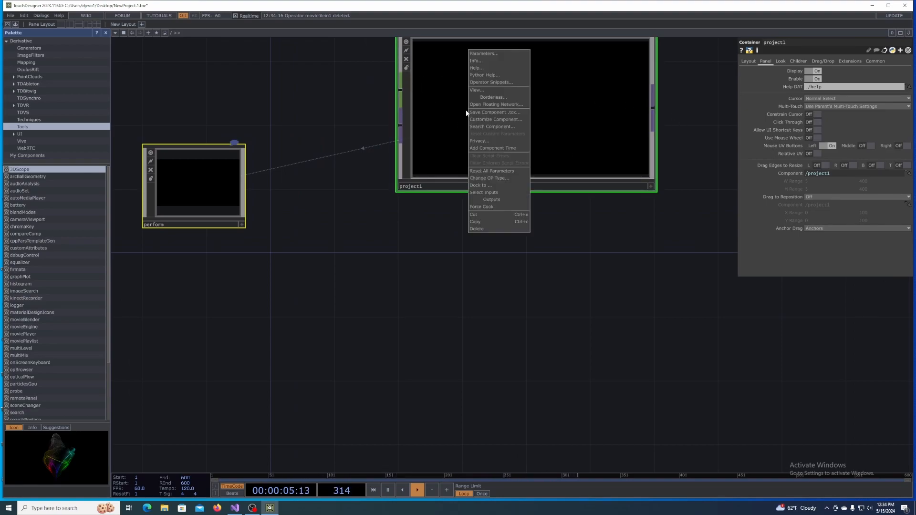
left_click(492, 113)
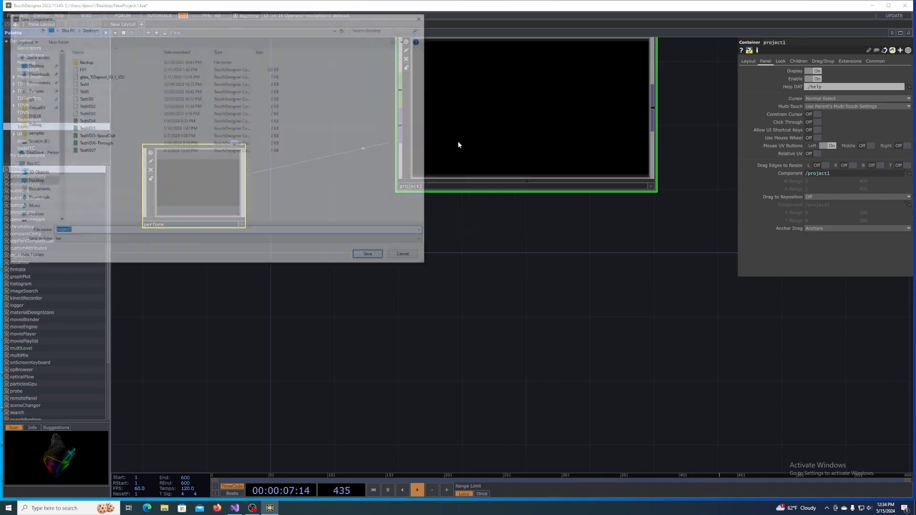
type("FXtest1")
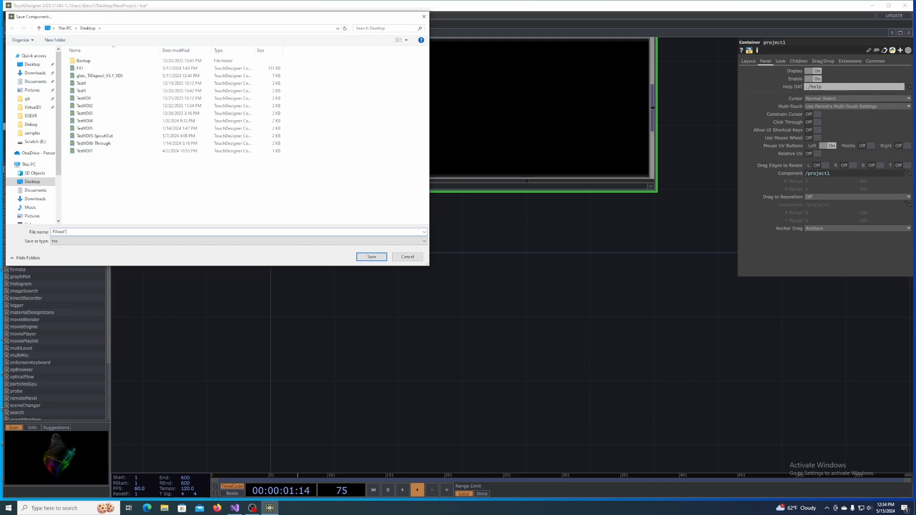
key("Return")
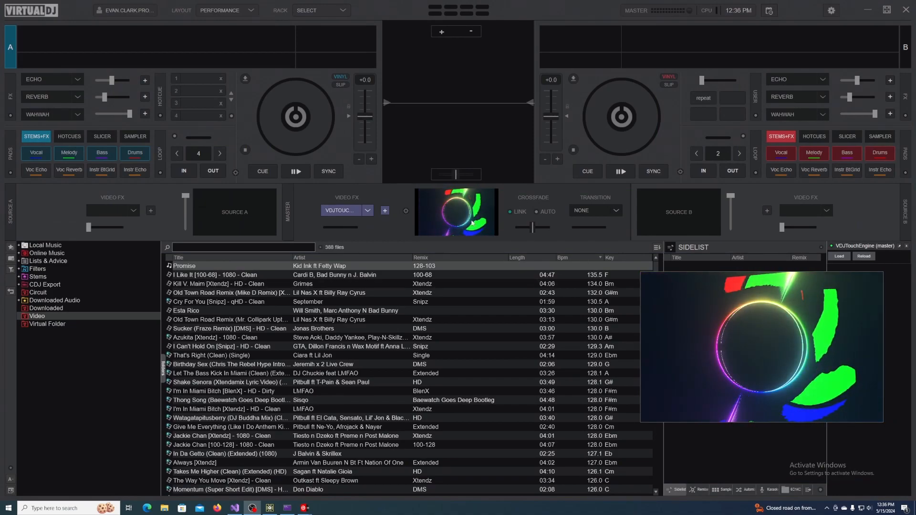
- In VirtualDJ, load FXtest1 from the Desktop into the VDJTouchEngine master effect, and in Visual Studio continue execution past the thrown exception
left_click(839, 256)
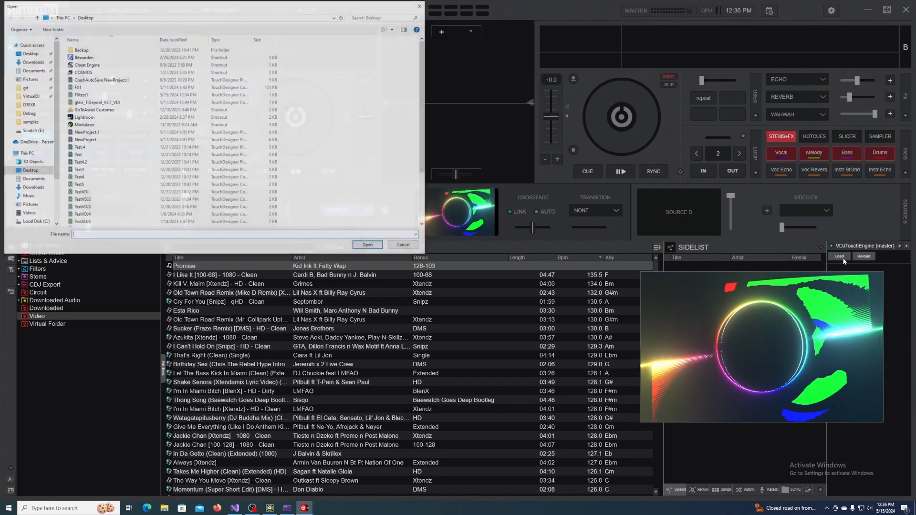
left_click(163, 95)
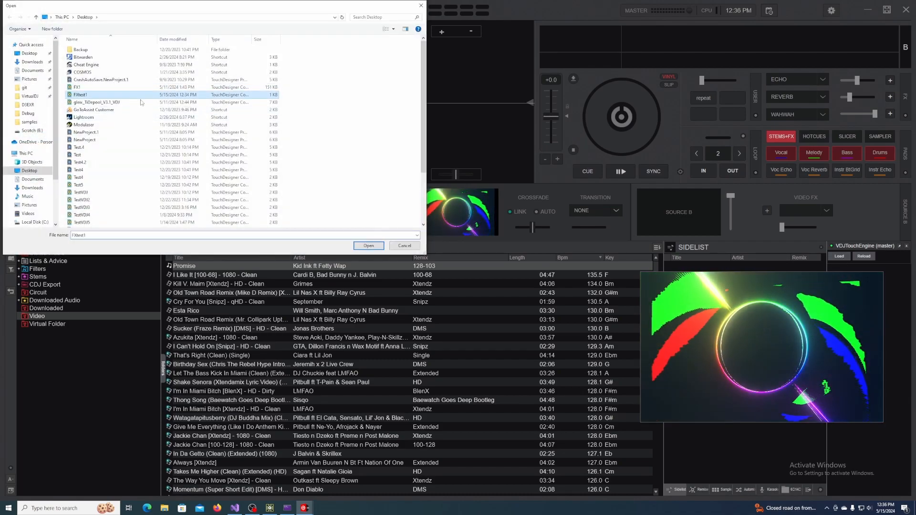
left_click(369, 245)
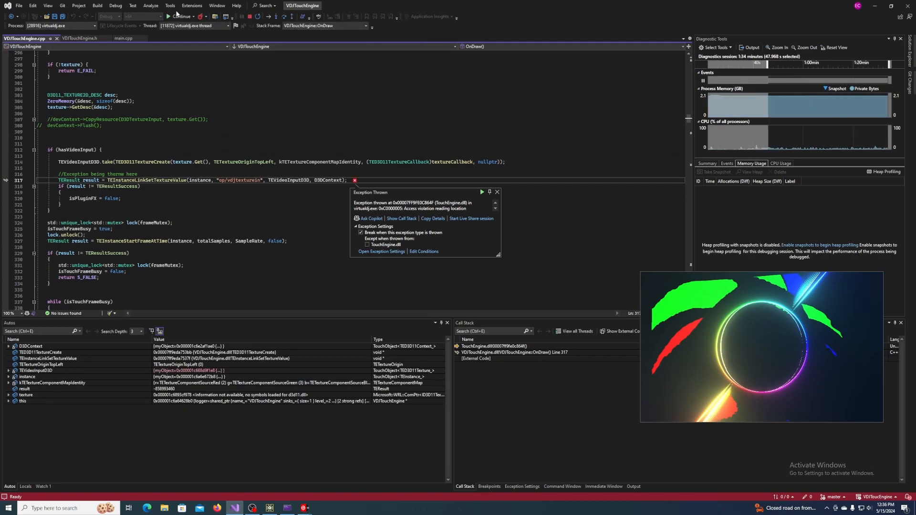
left_click(179, 18)
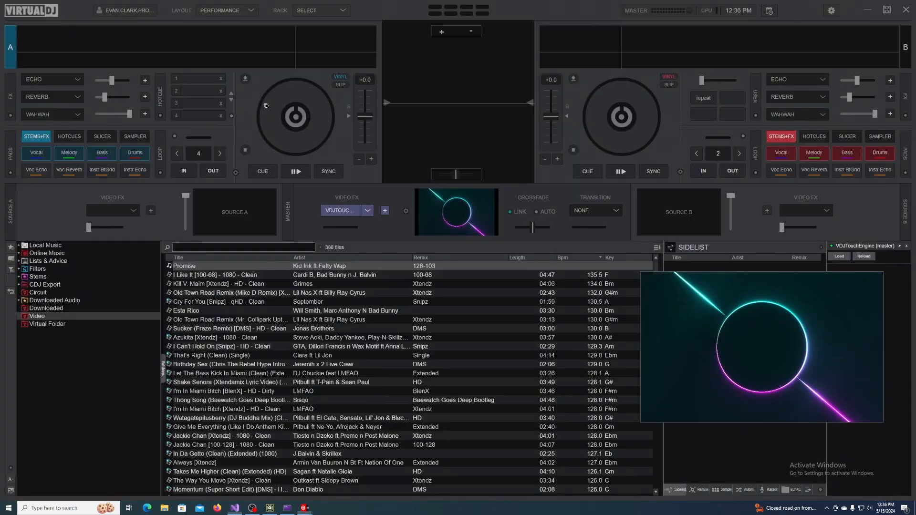